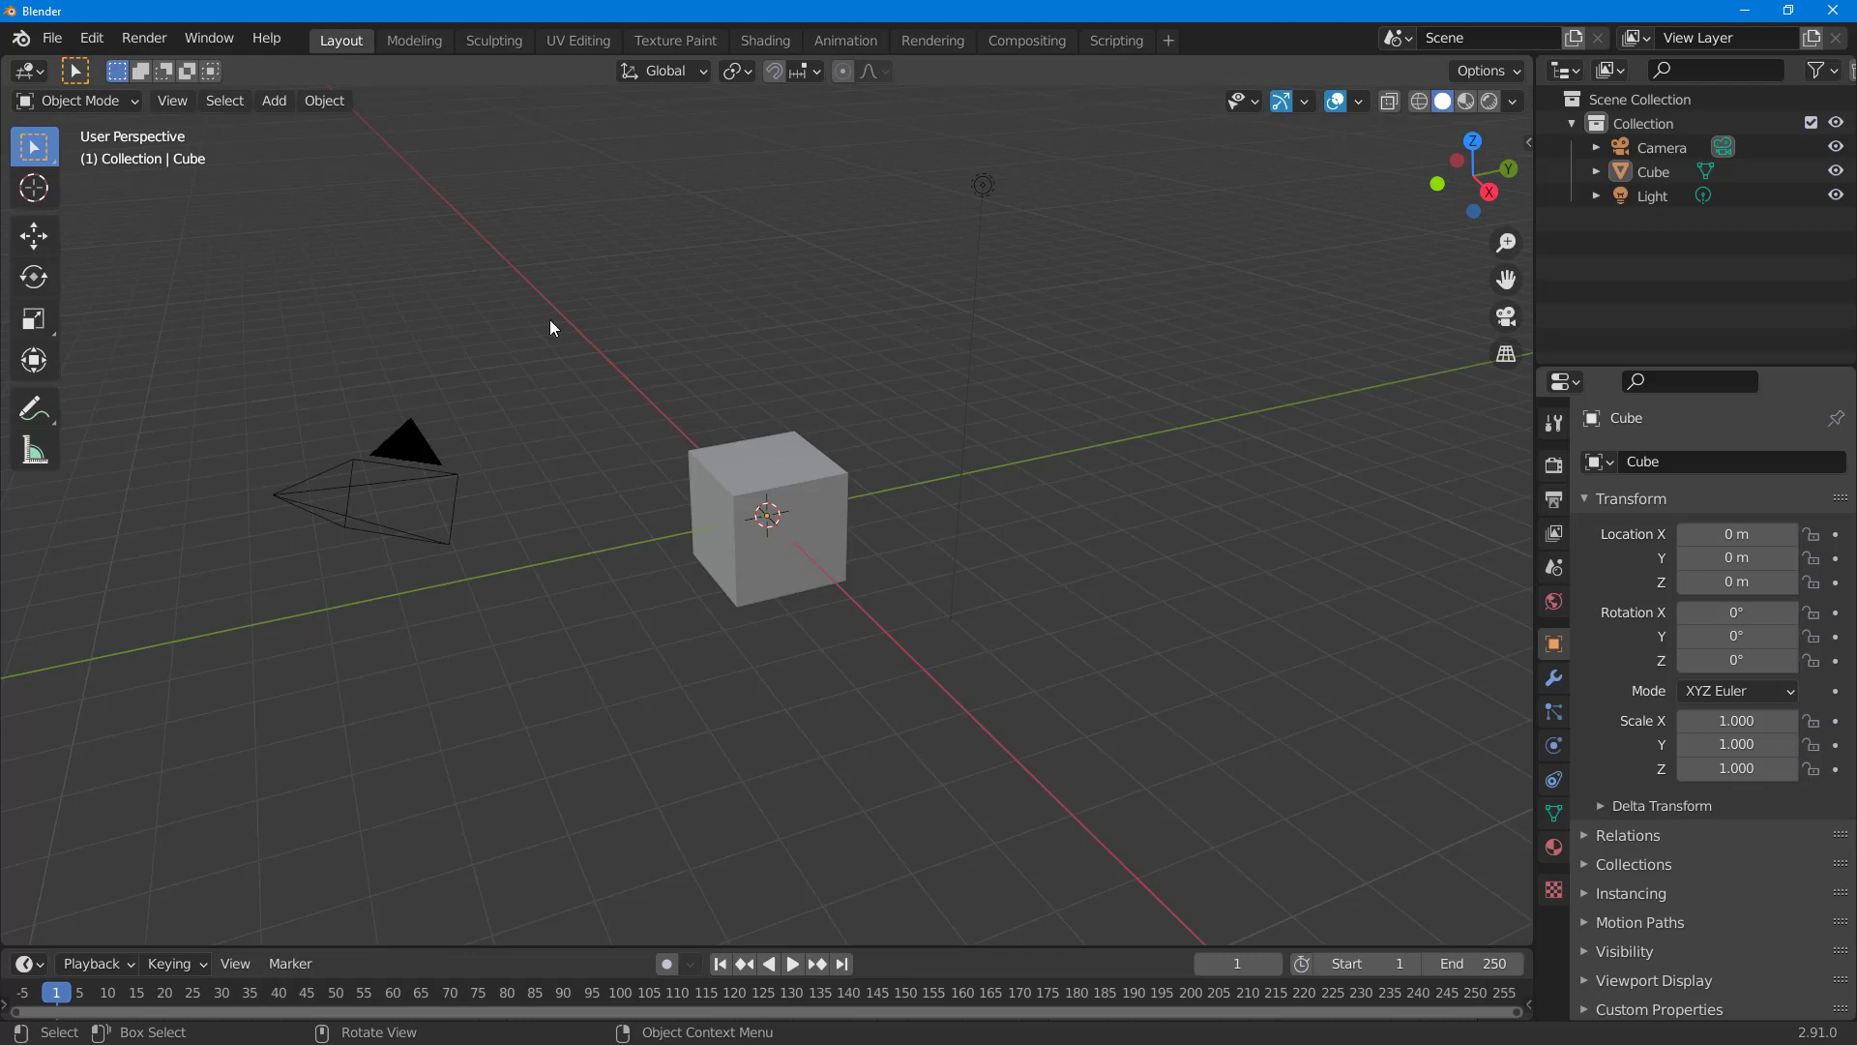
- Delete the default camera, cube and light so the scene is empty
left_click_drag(280, 222, 1190, 714)
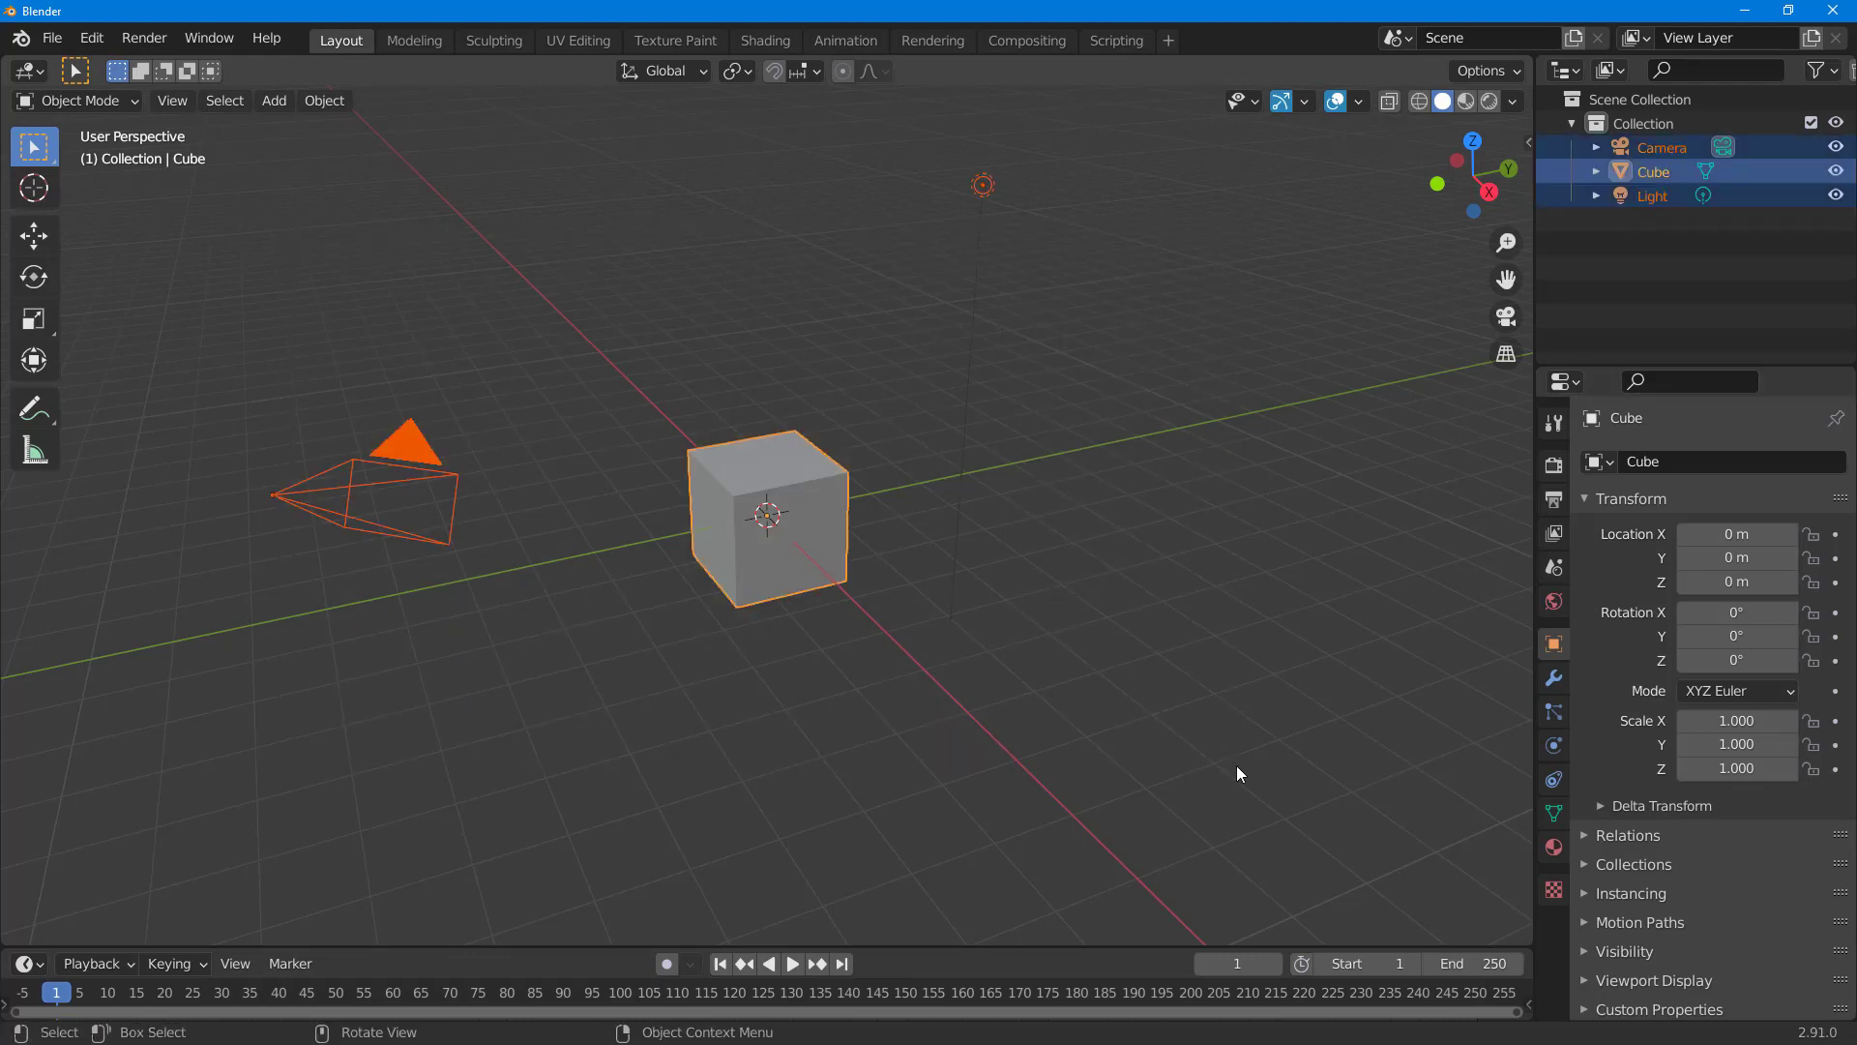
key("Delete")
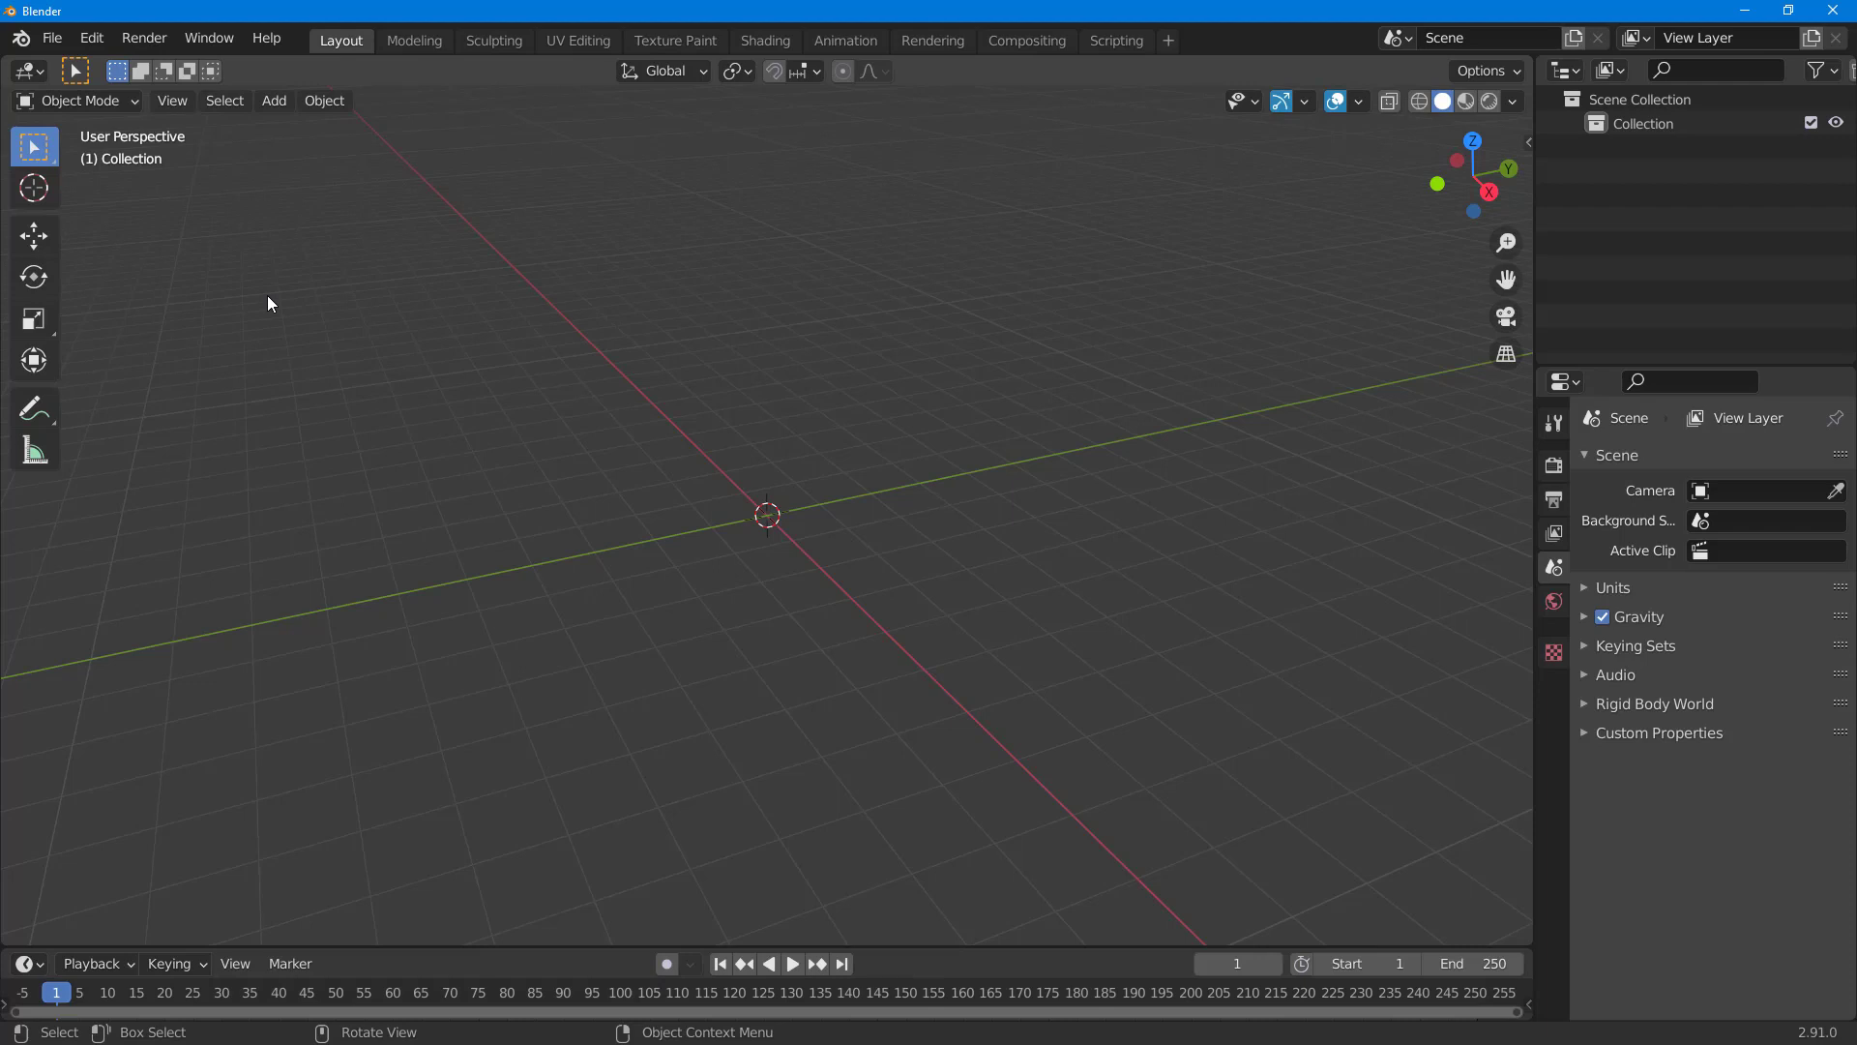
- Link the Collection from K:\Blender\cubes and spheares.blend into the scene
left_click(52, 39)
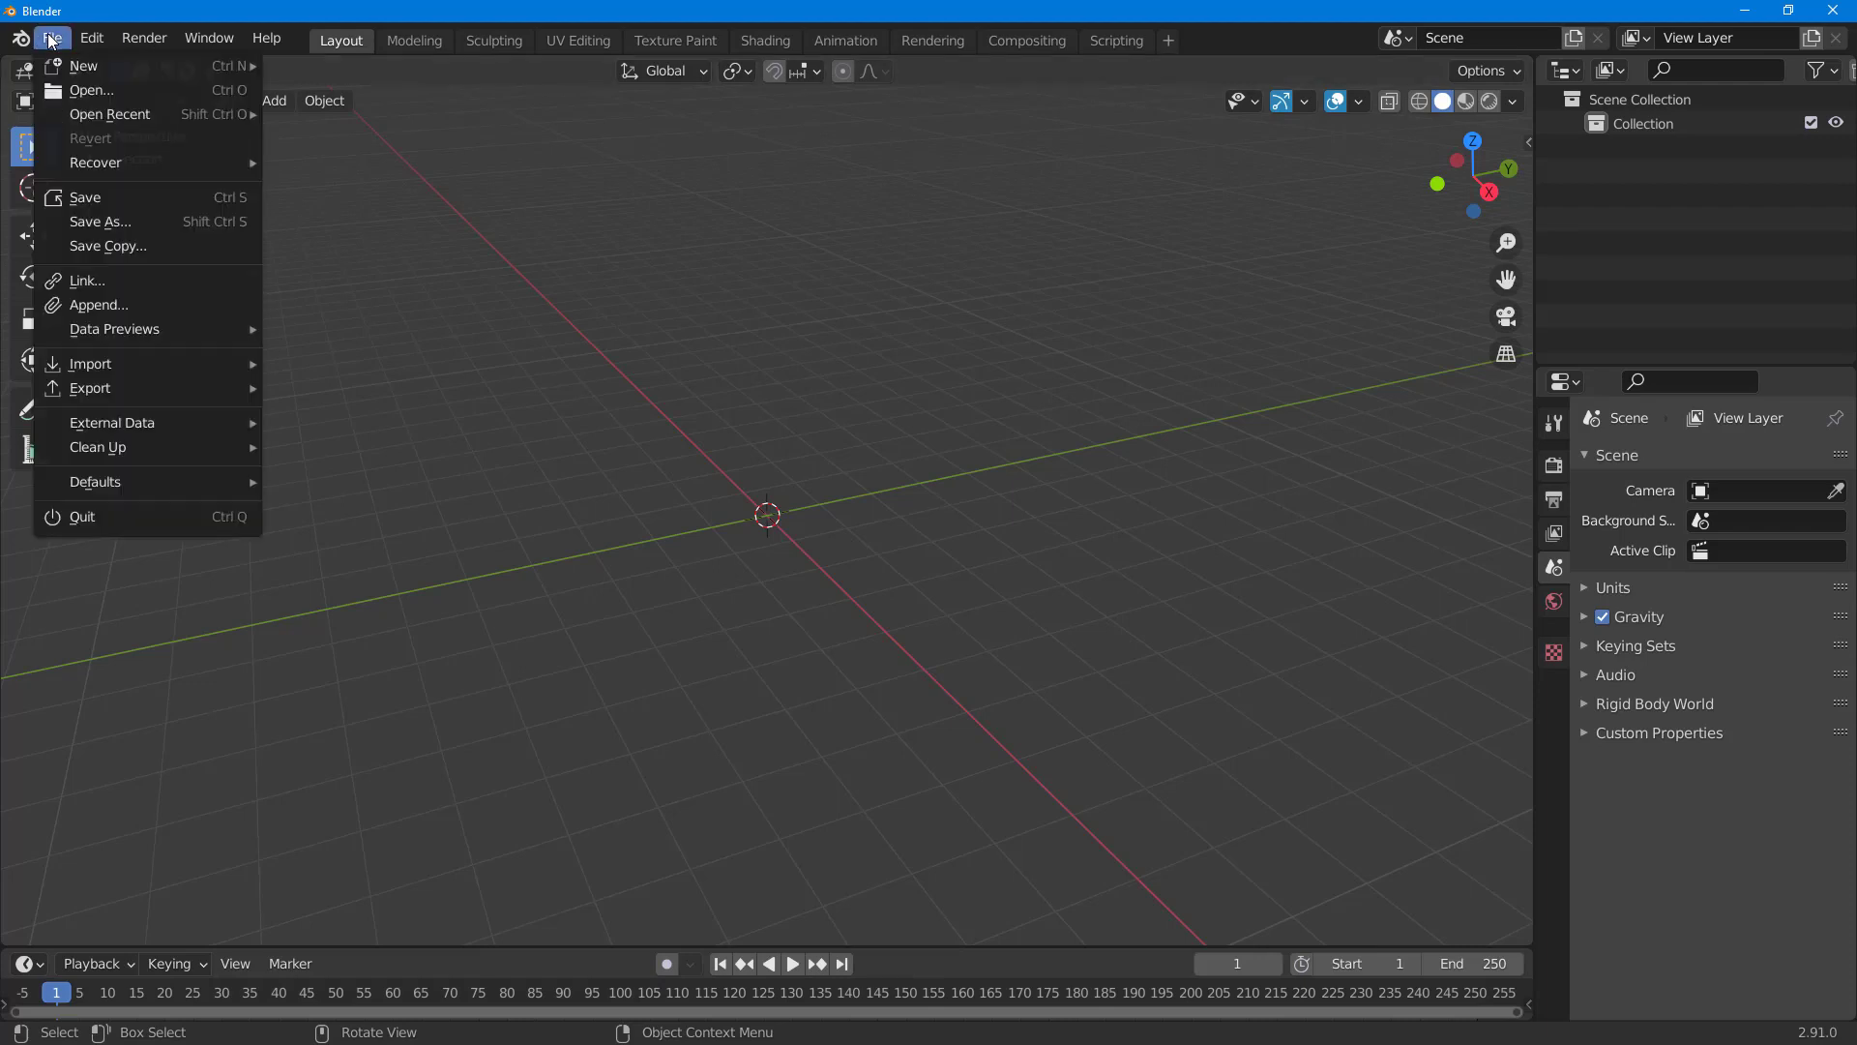
left_click(87, 279)
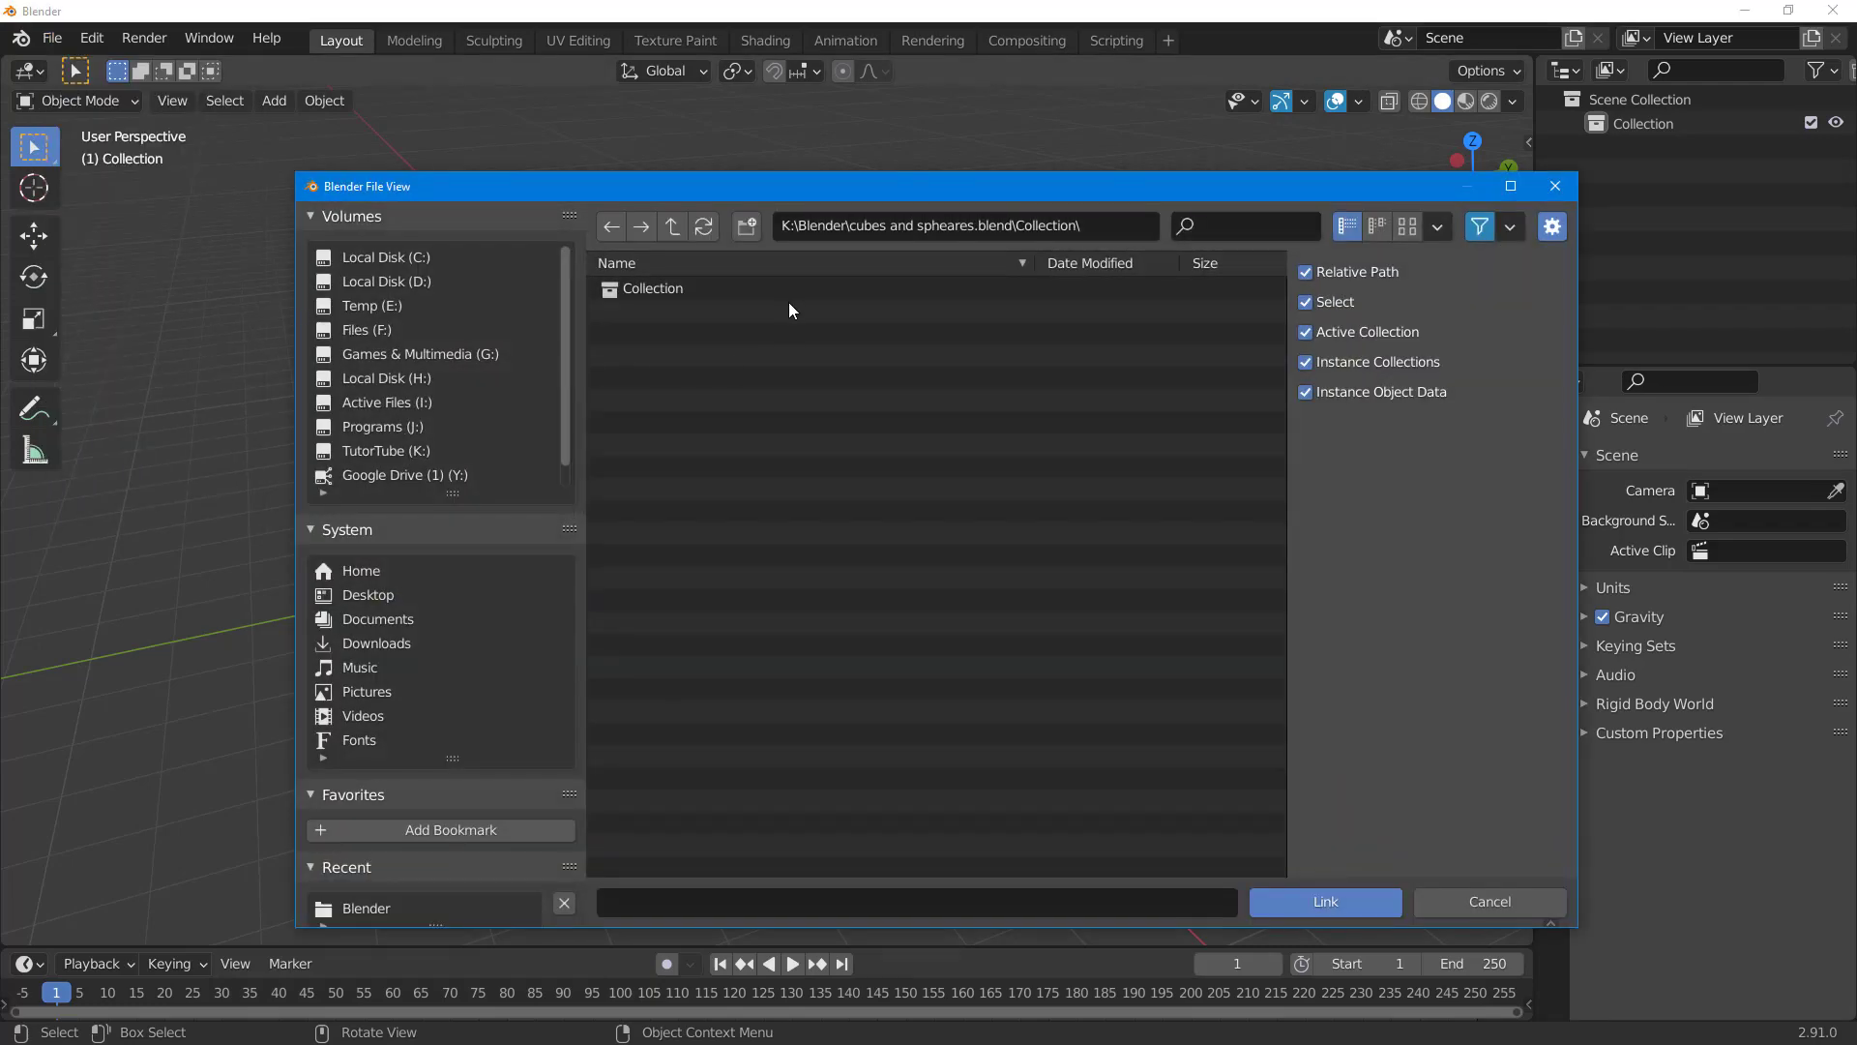
left_click(855, 224)
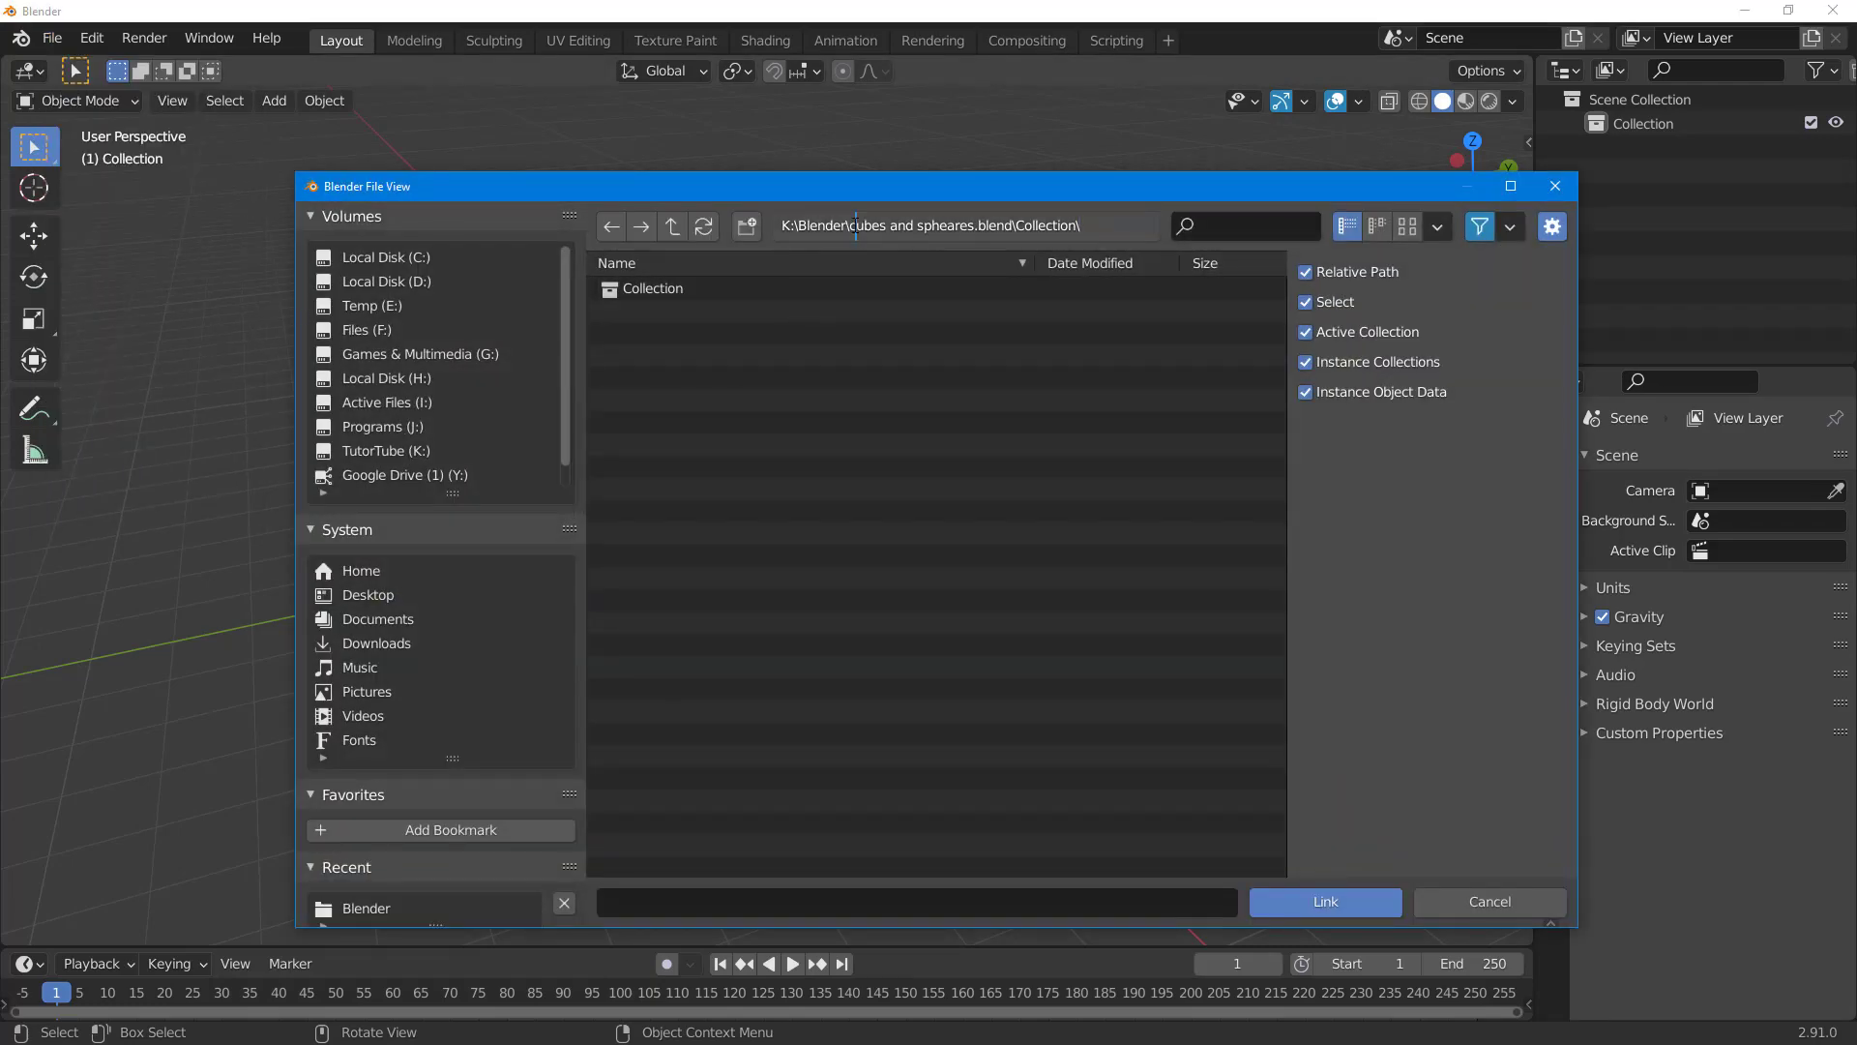
key("Delete")
key("Delete")
key("Delete")
key("Delete")
key("Delete")
key("Delete")
key("Delete")
key("Delete")
key("Delete")
key("Delete")
key("Delete")
key("Delete")
key("Delete")
key("Delete")
key("Delete")
key("Delete")
key("Delete")
key("Delete")
key("Delete")
key("Delete")
key("Return")
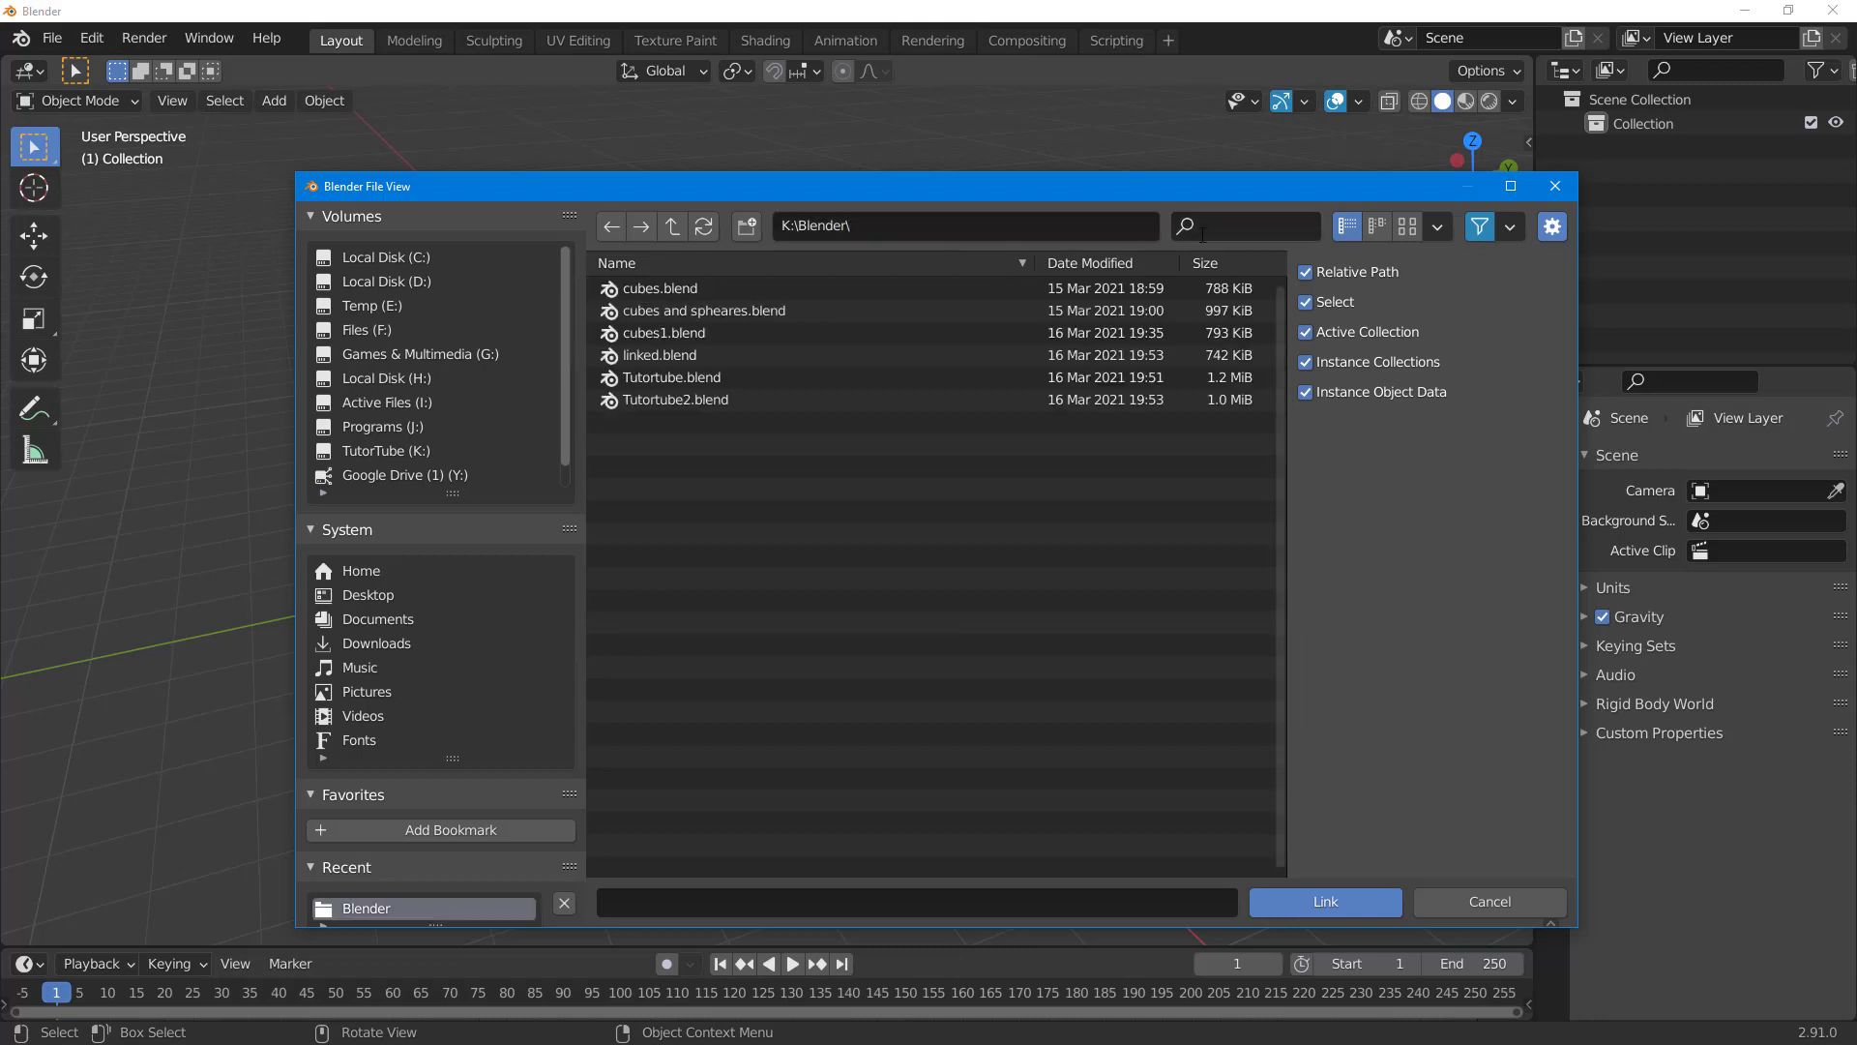
left_click(743, 310)
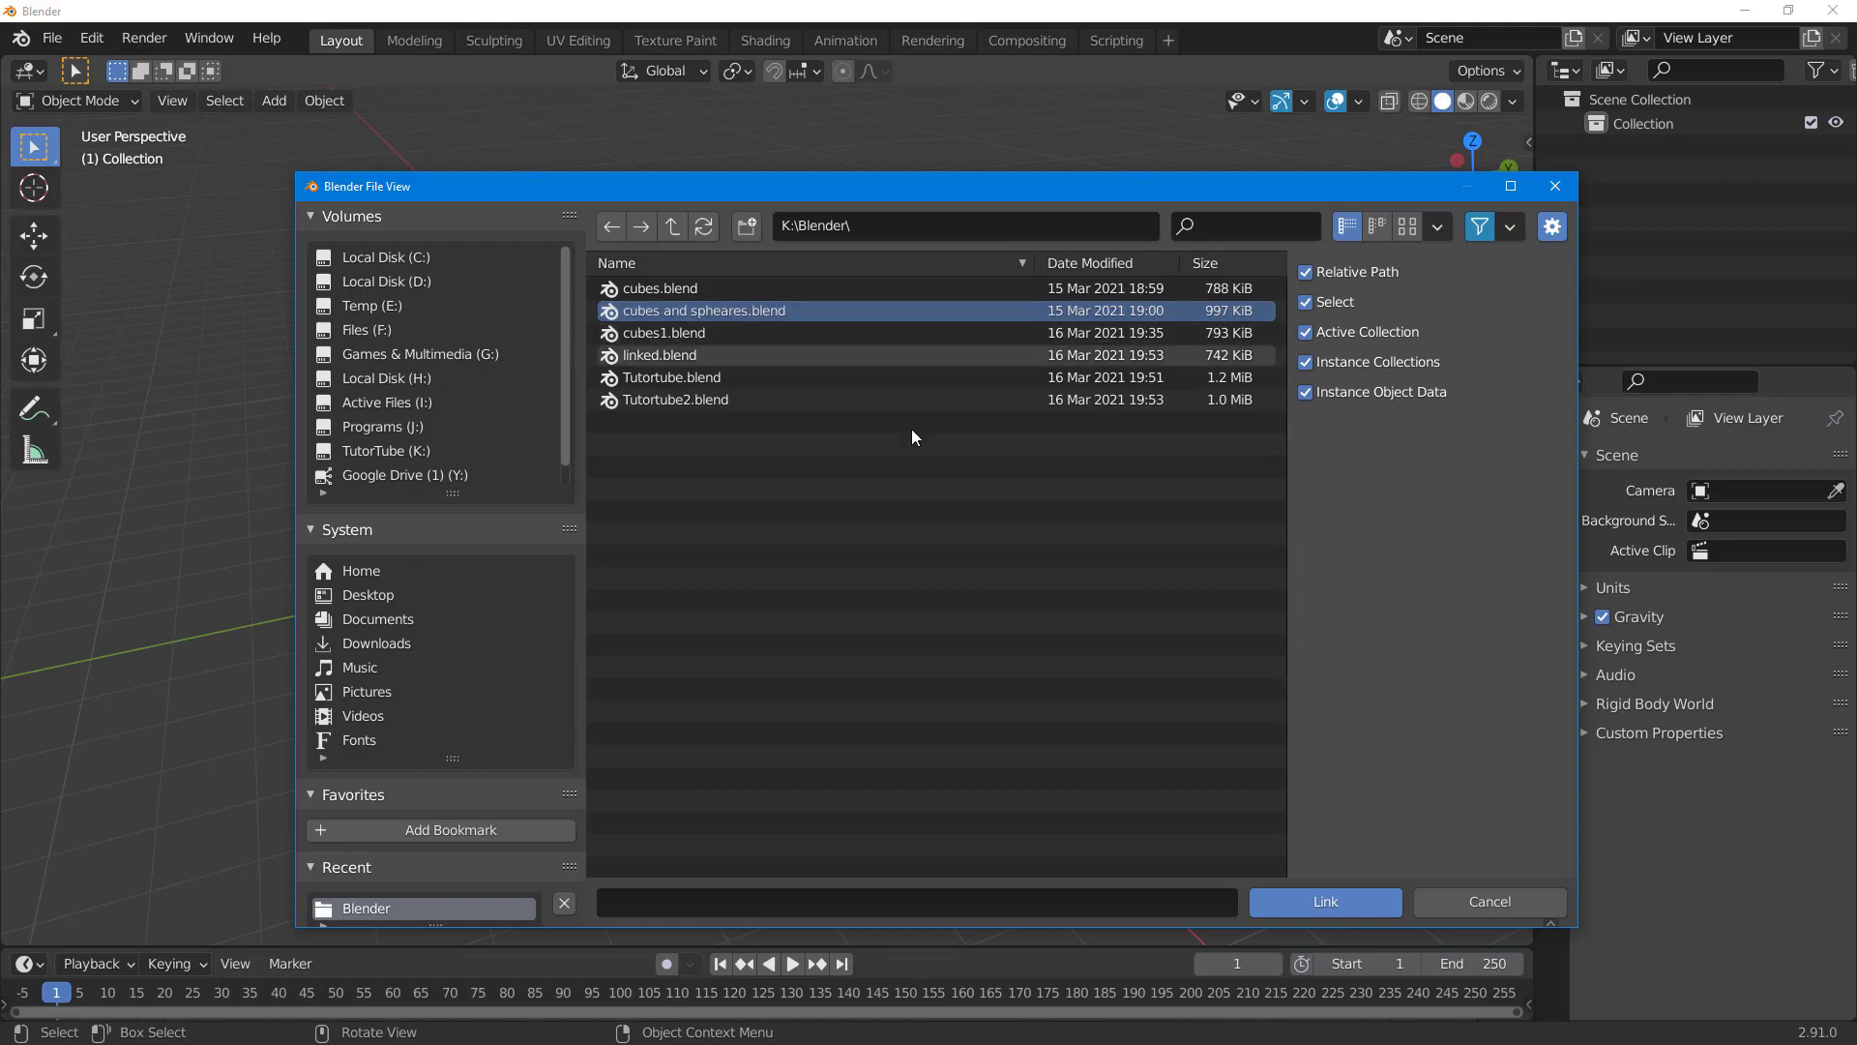
left_click(1371, 902)
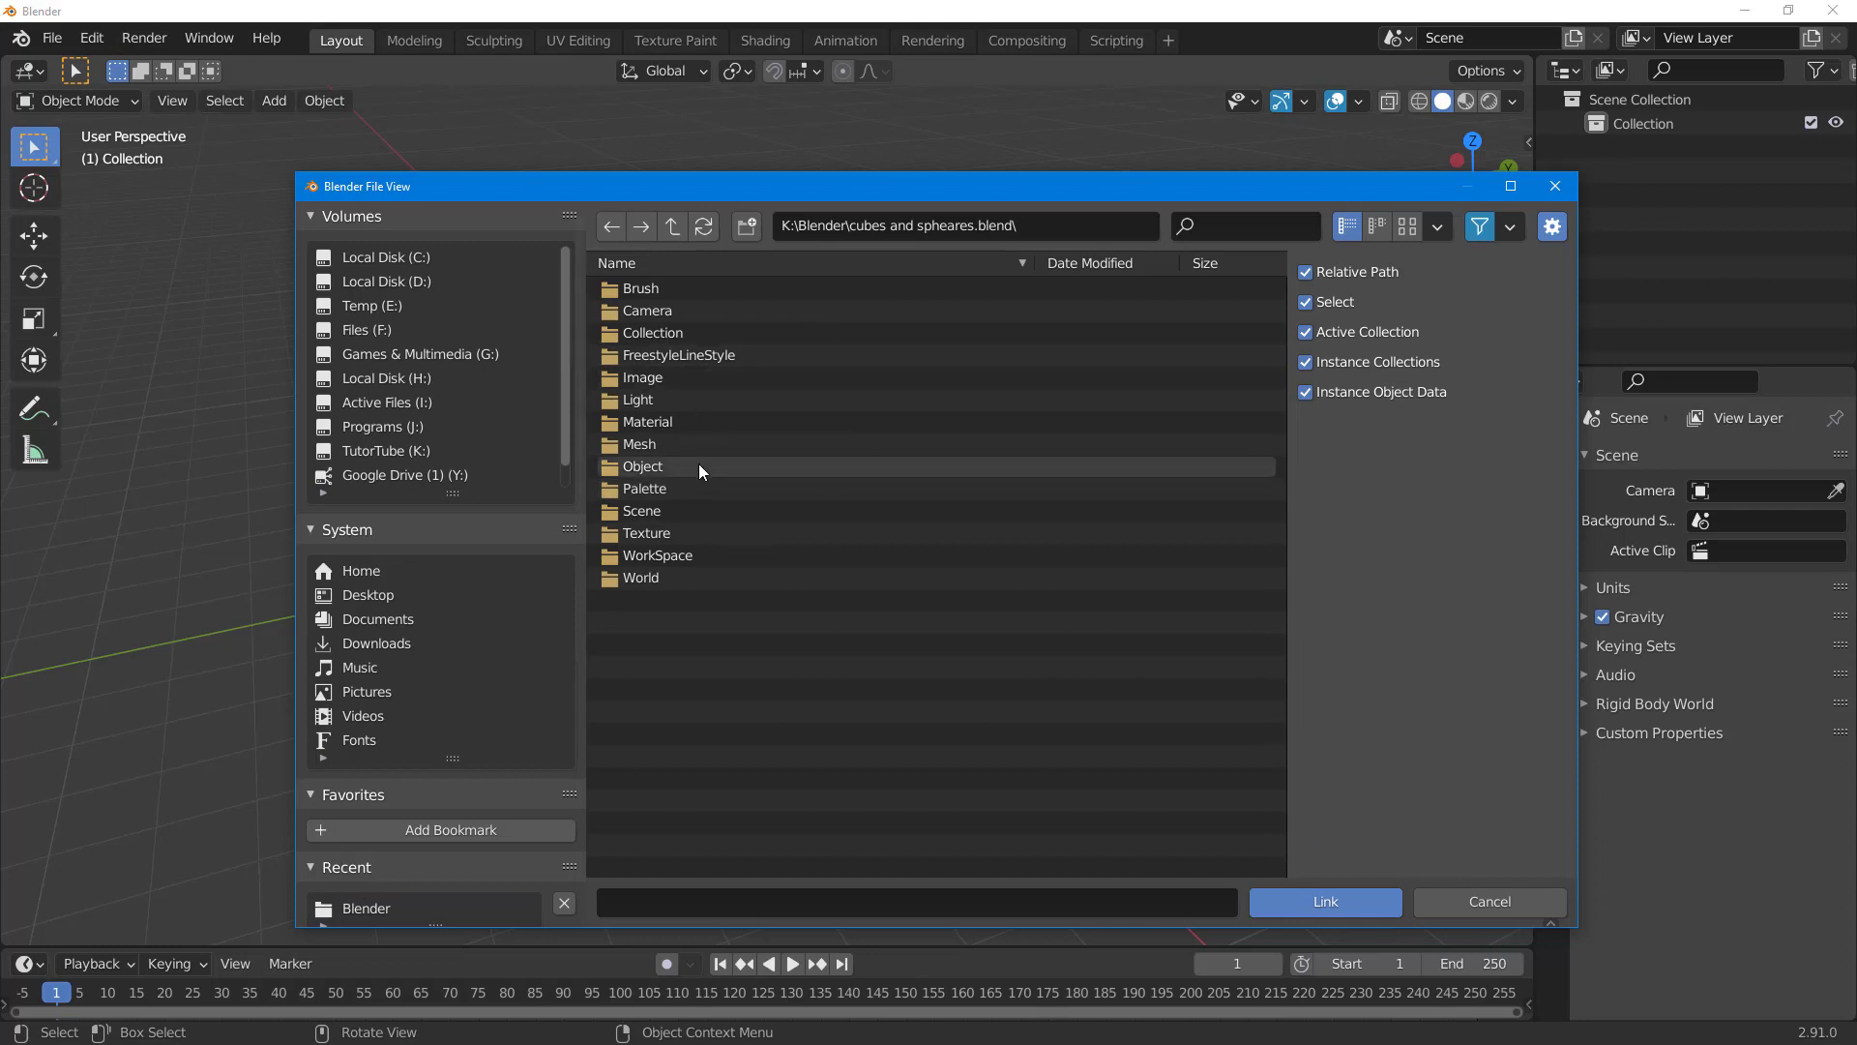
left_click(669, 335)
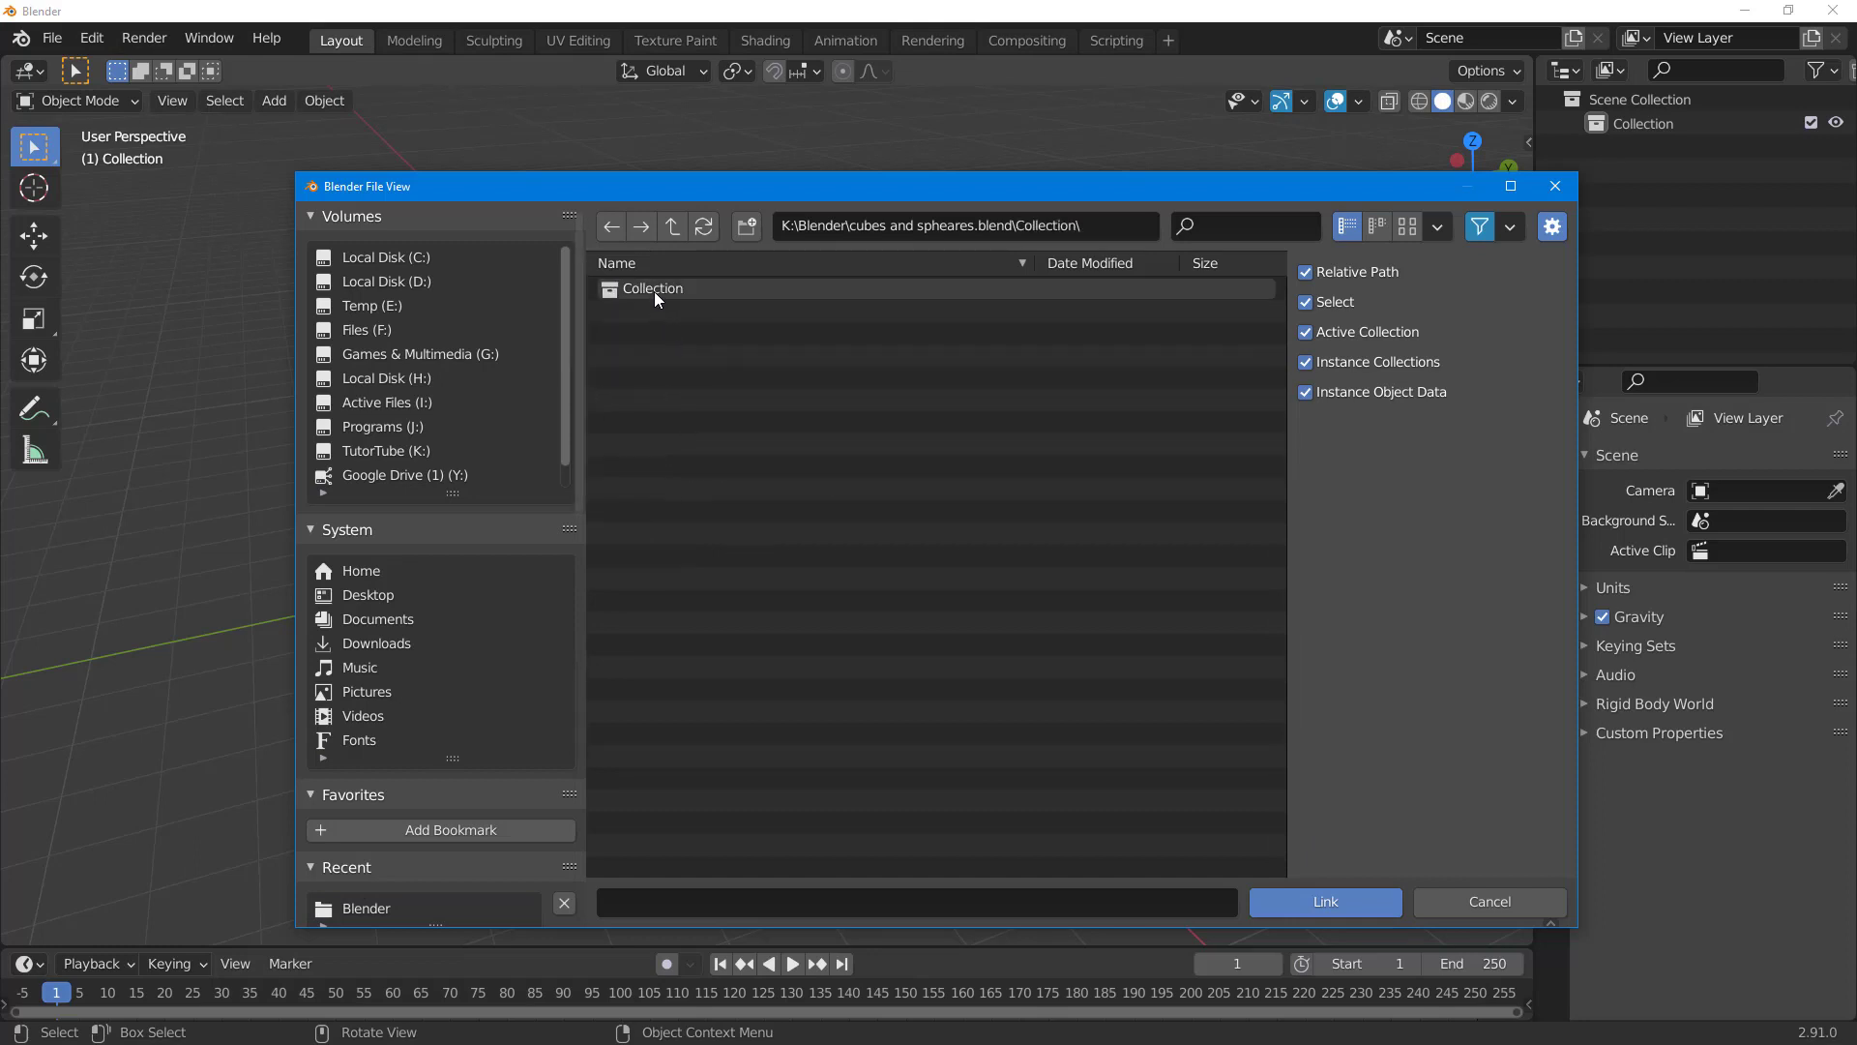
left_click(653, 289)
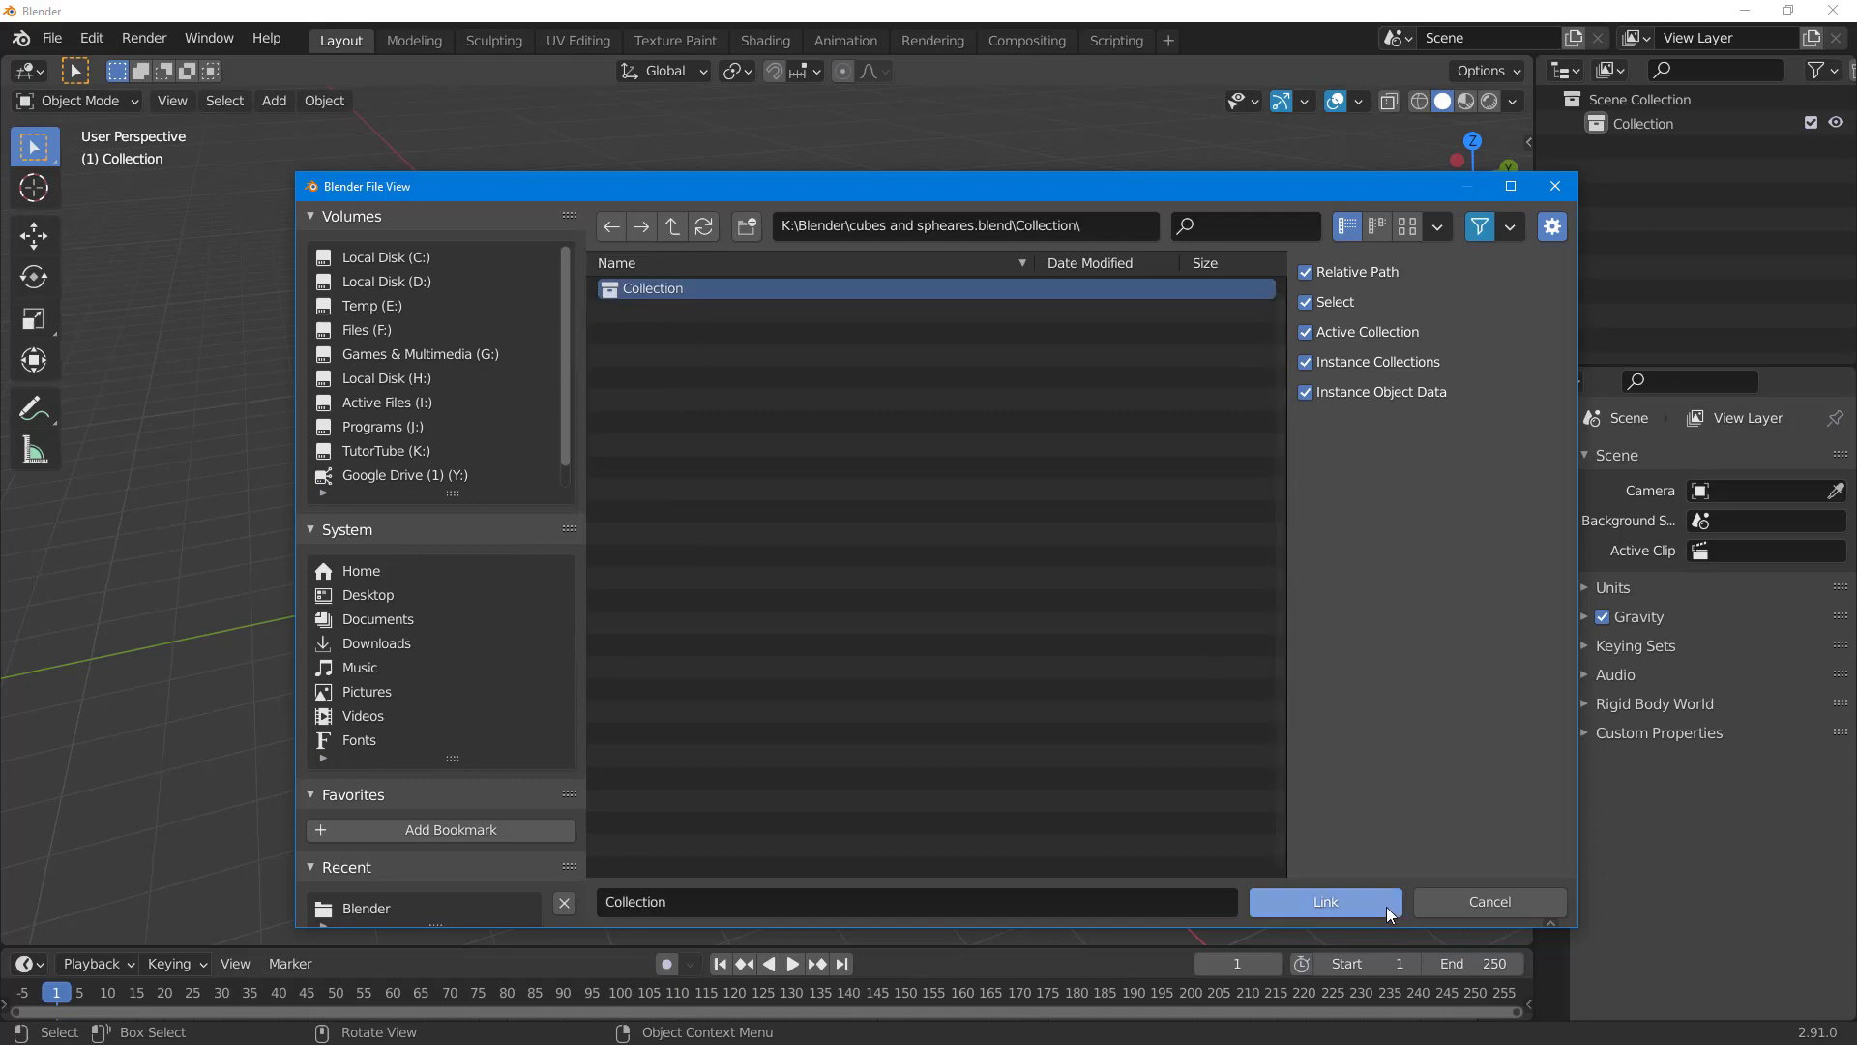
left_click(1362, 894)
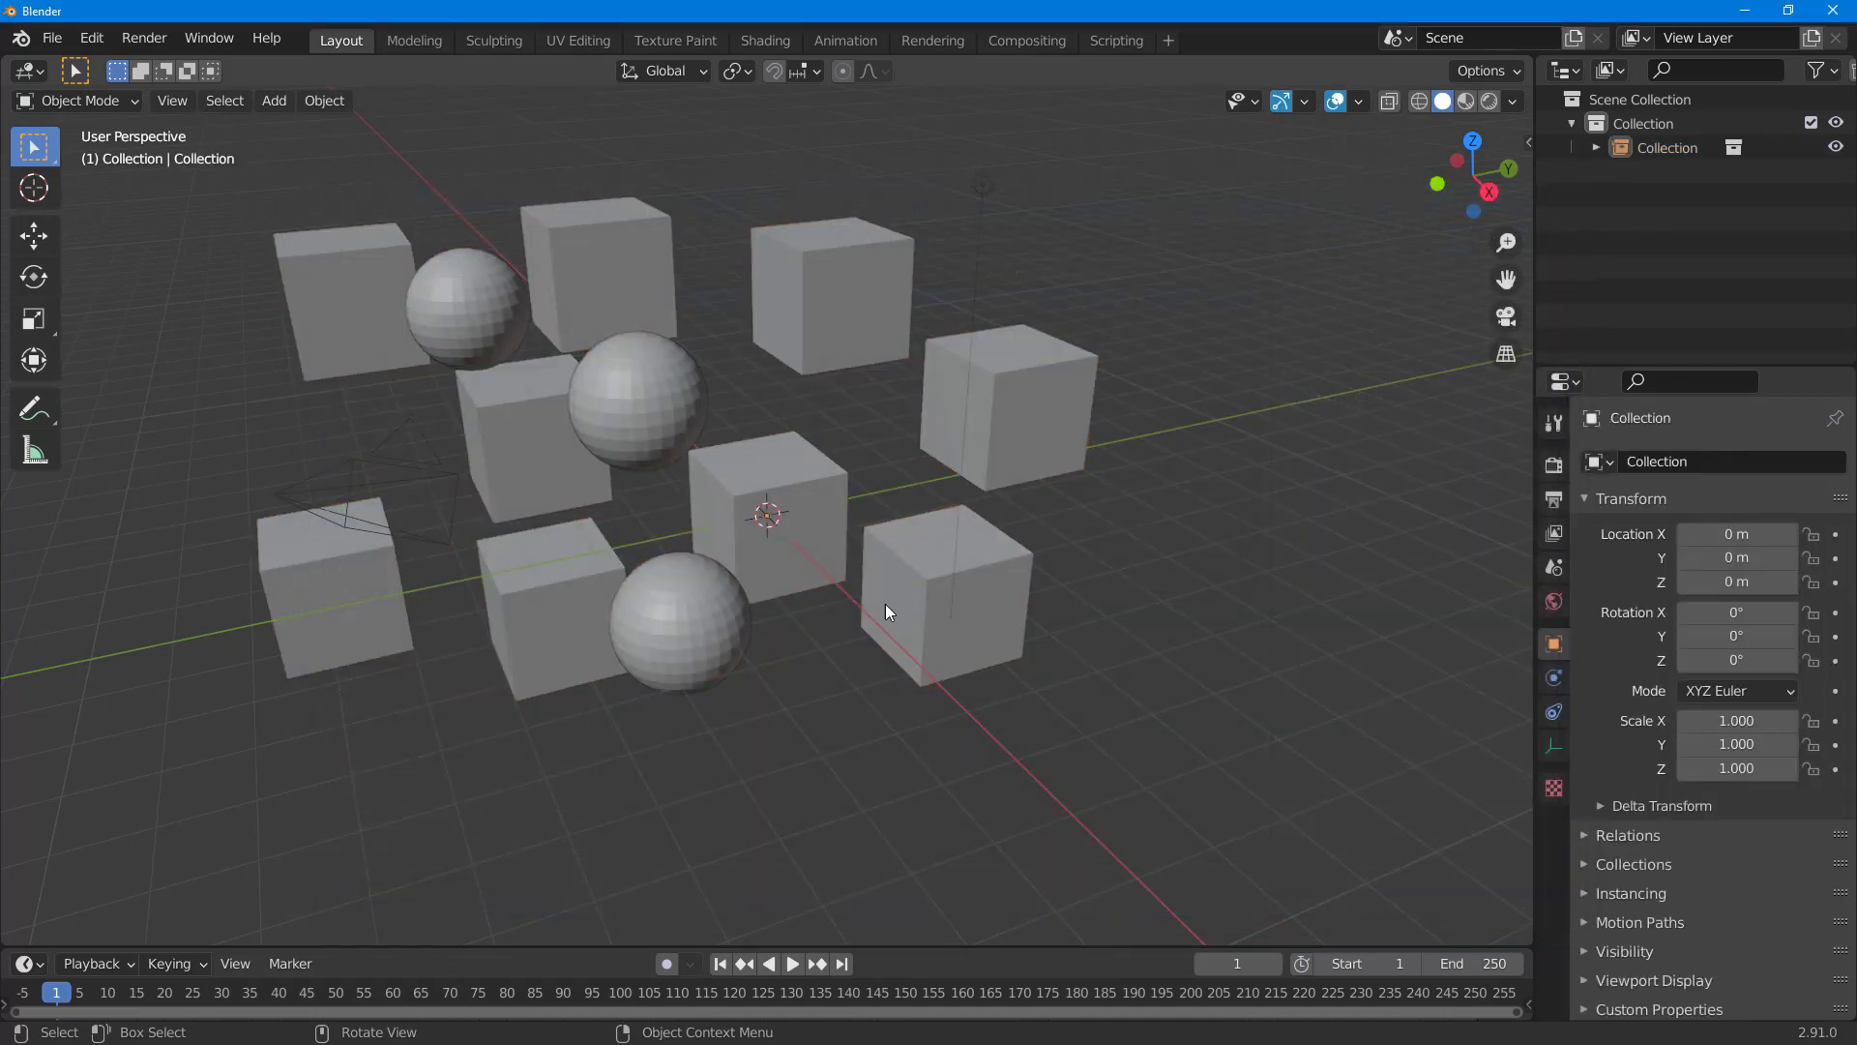
- Move the linked collection instance along the X axis to 1.0969 m
left_click(828, 507)
middle_click_drag(1441, 596, 1402, 633)
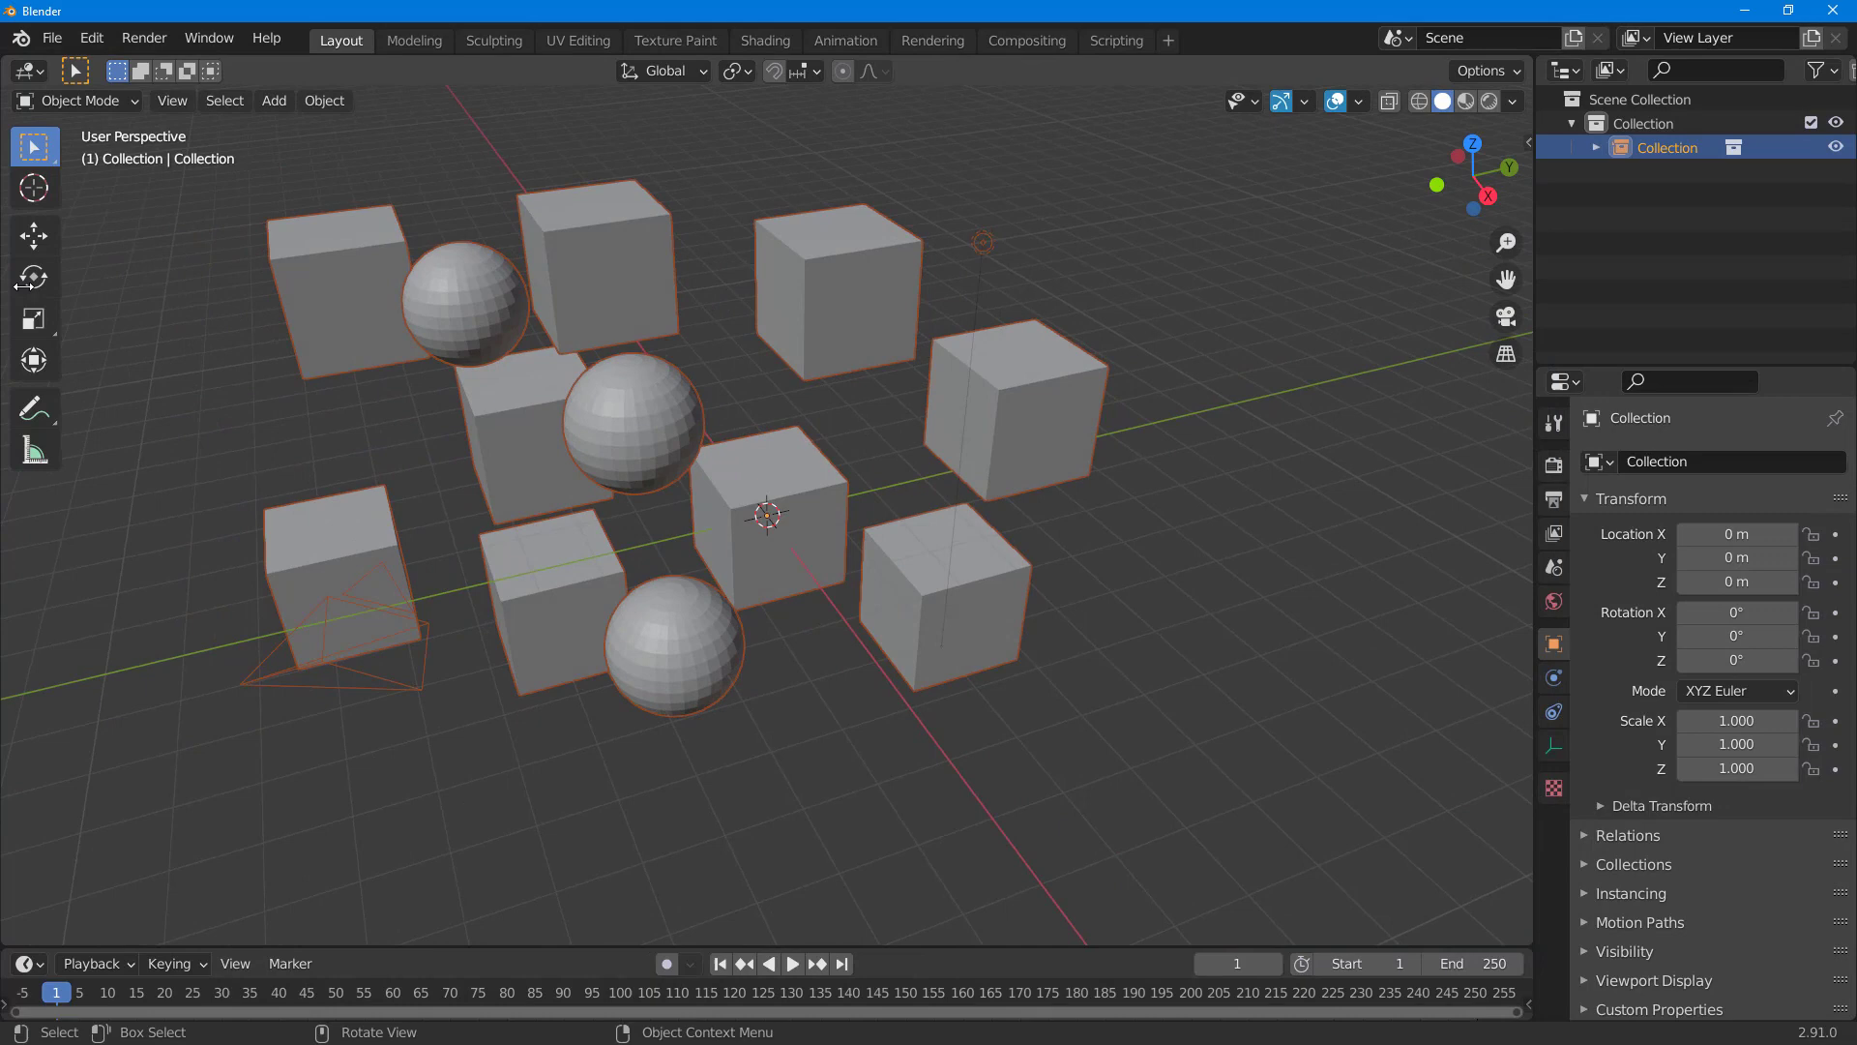
left_click(34, 235)
left_click_drag(832, 597, 861, 642)
middle_click_drag(845, 575, 902, 576)
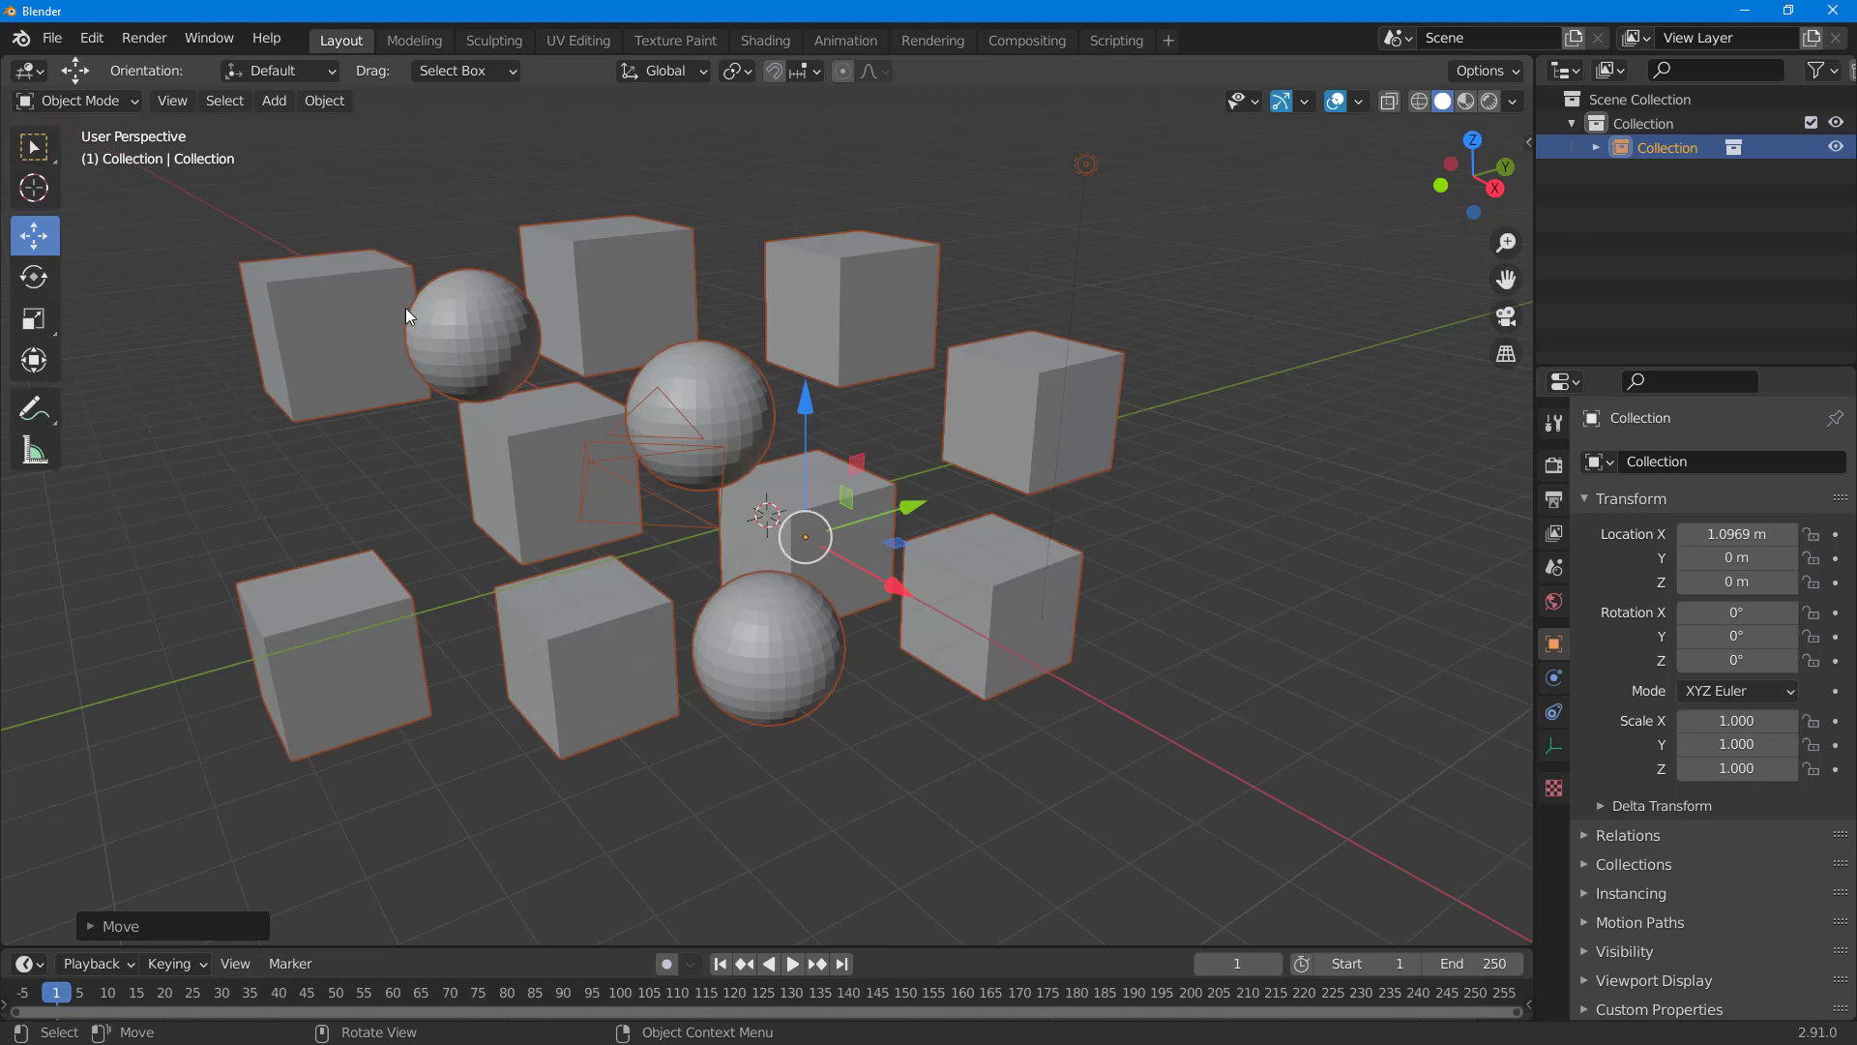
left_click(327, 102)
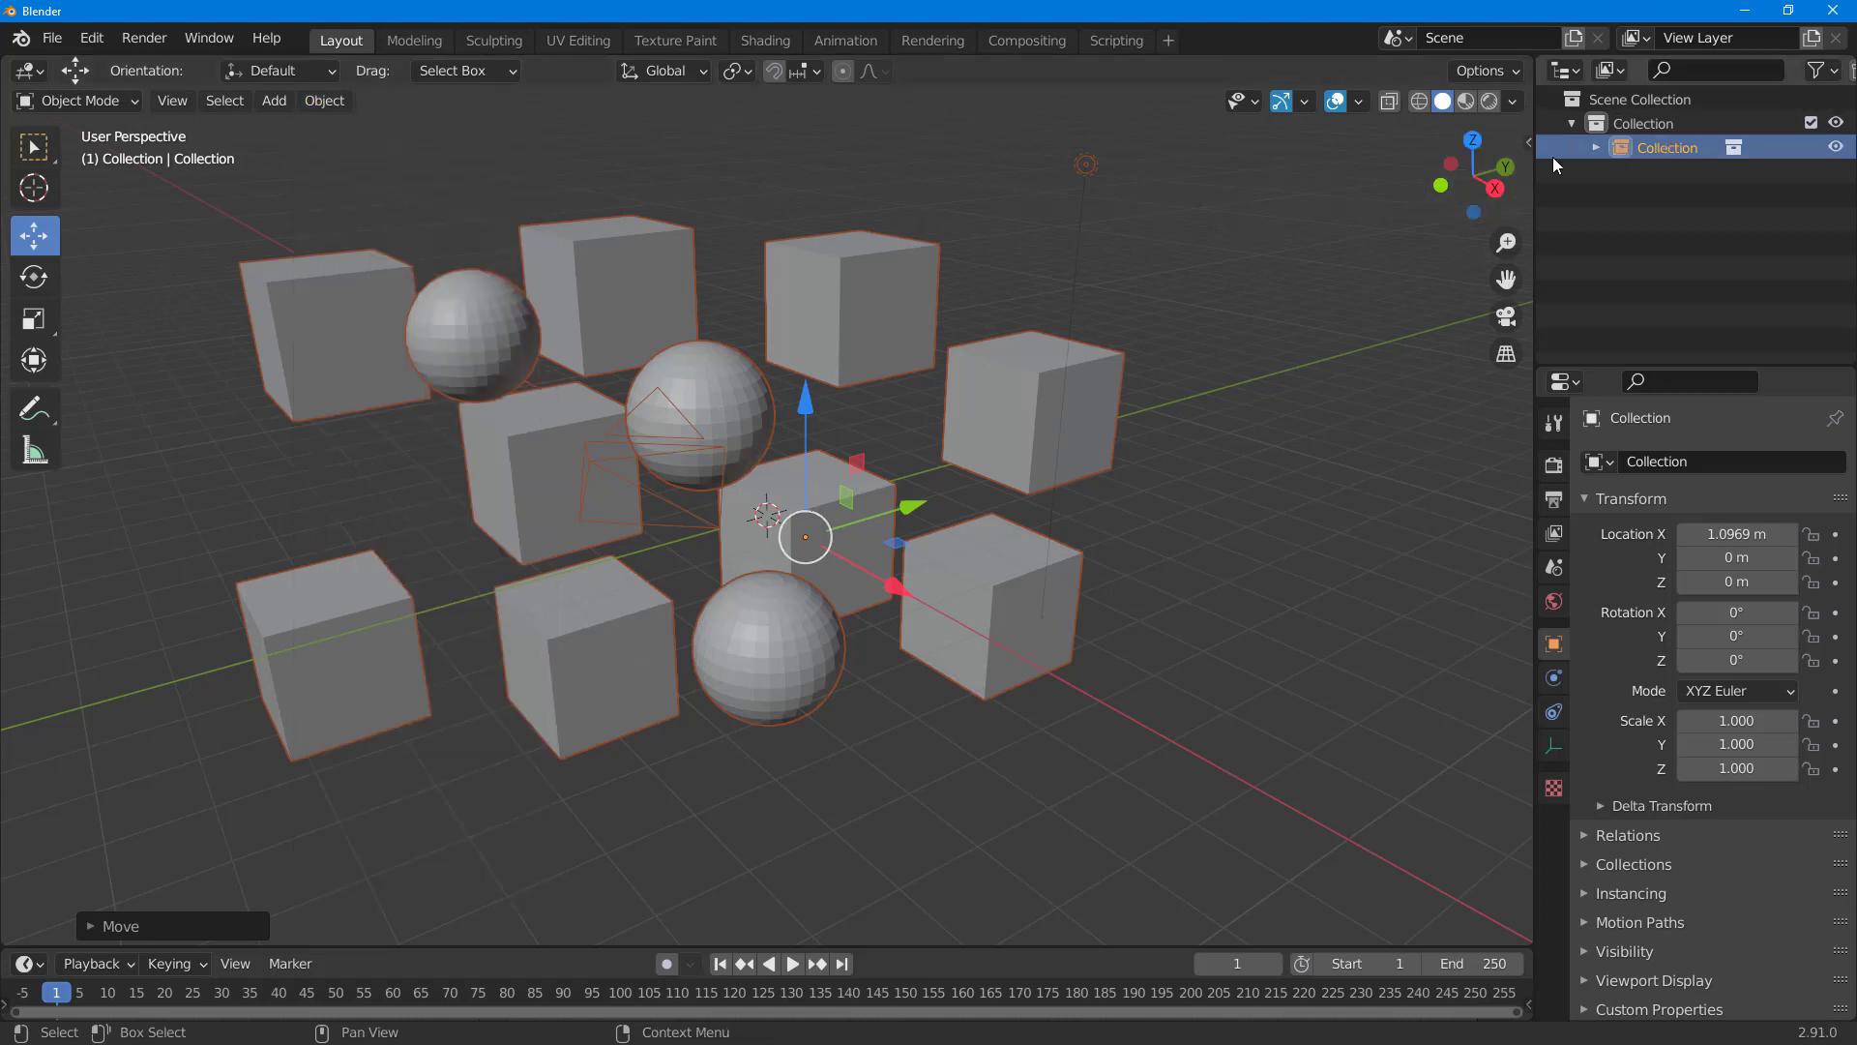
left_click(322, 101)
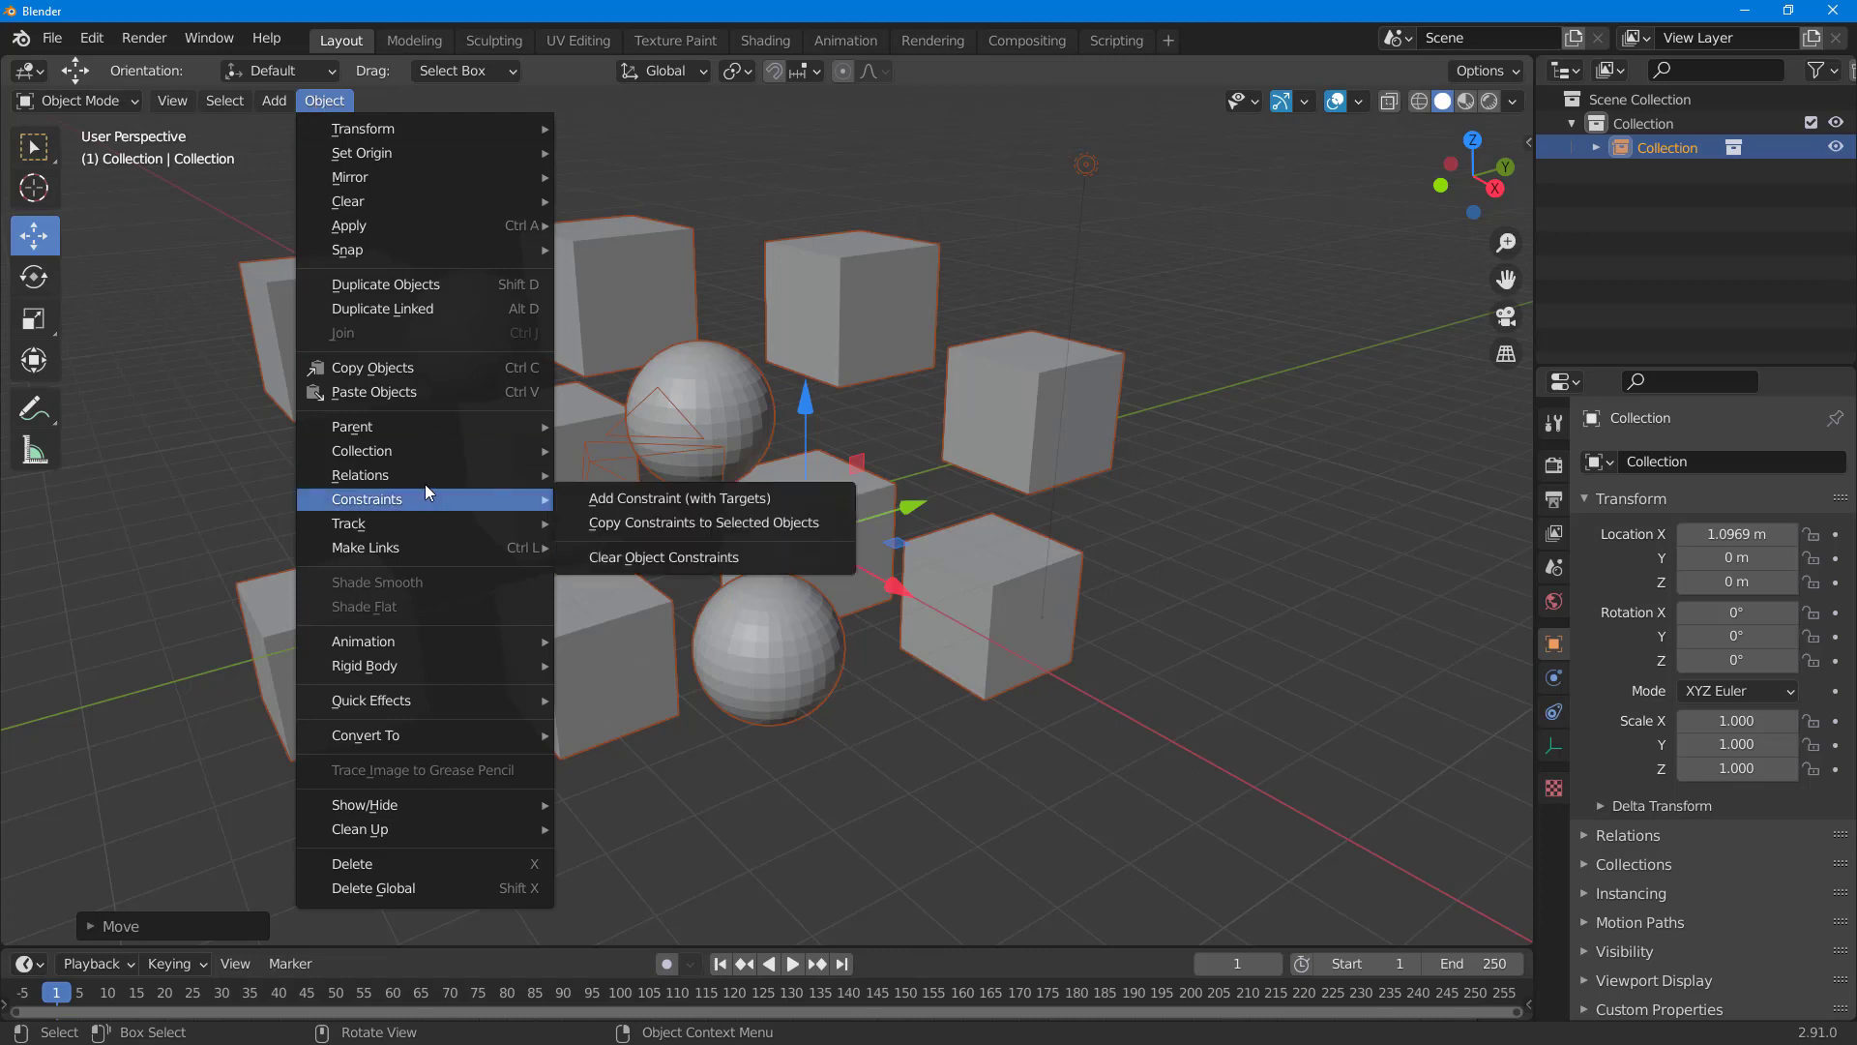
- Make a library override of the linked collection, creating Collection.001
mouse_move(425, 475)
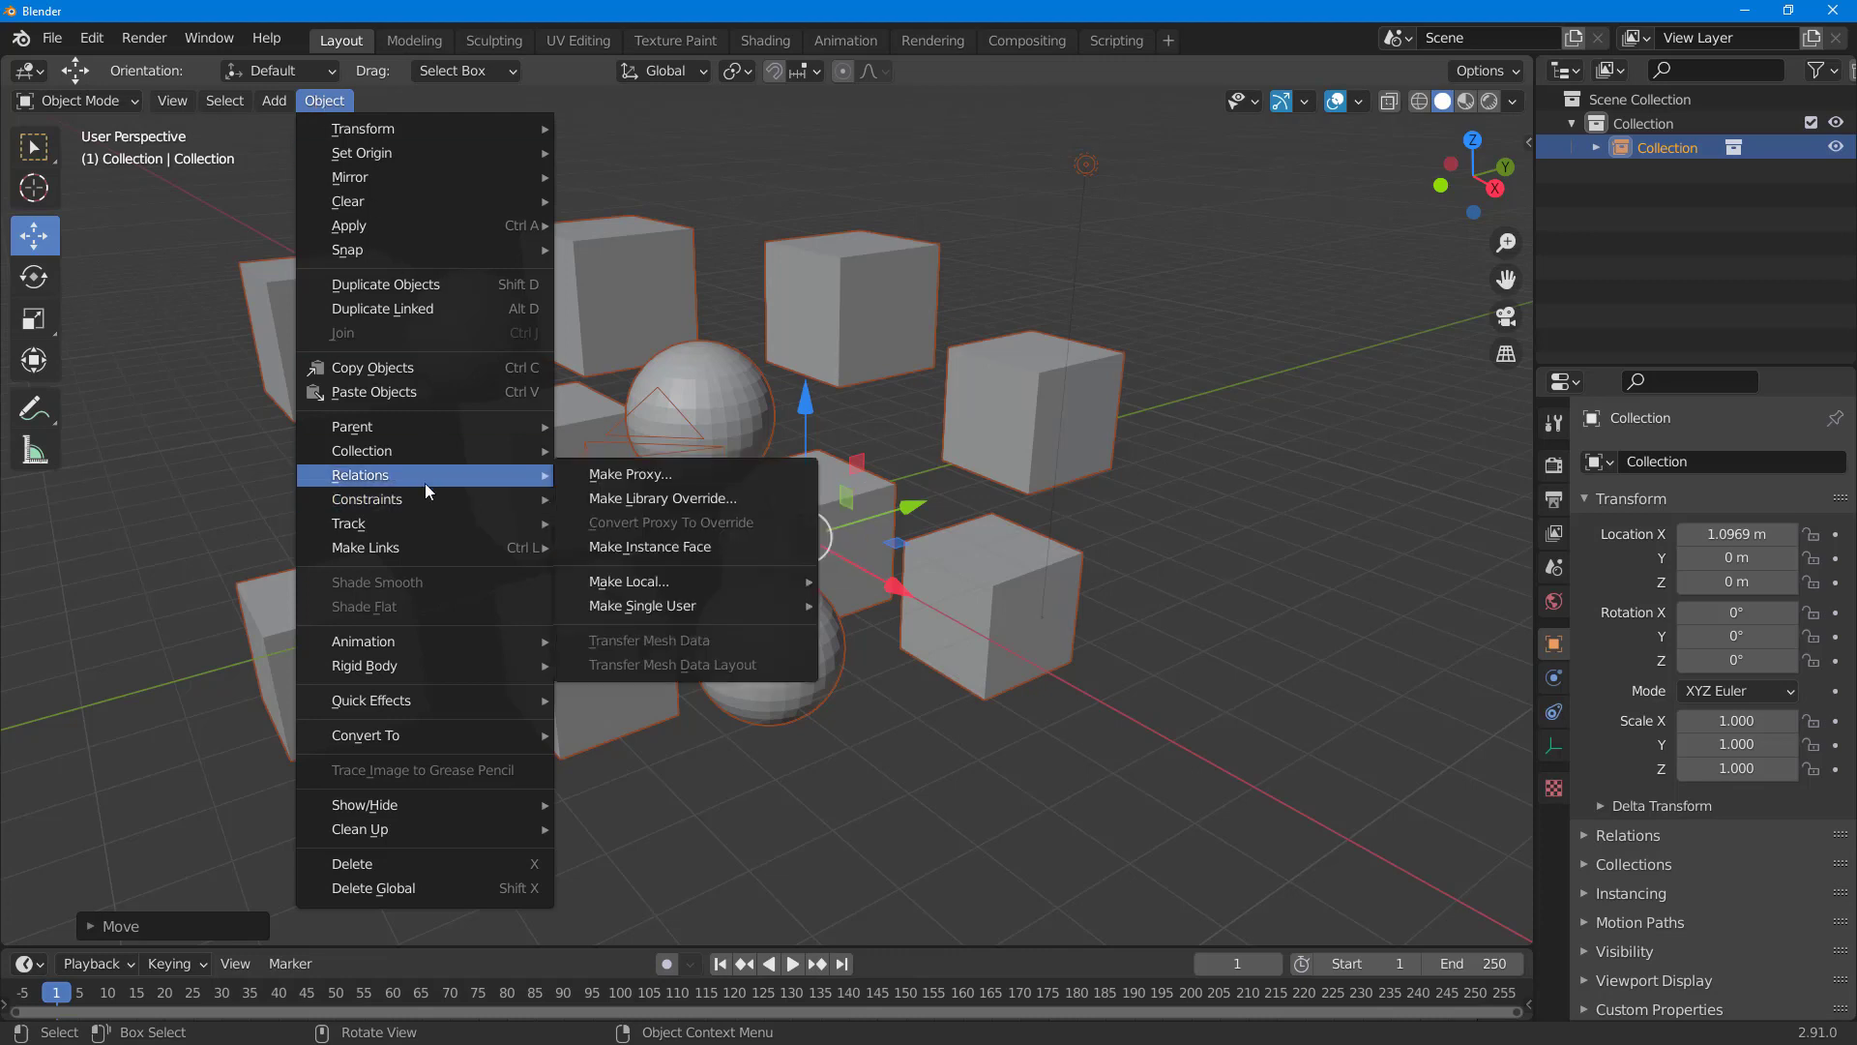
left_click(677, 503)
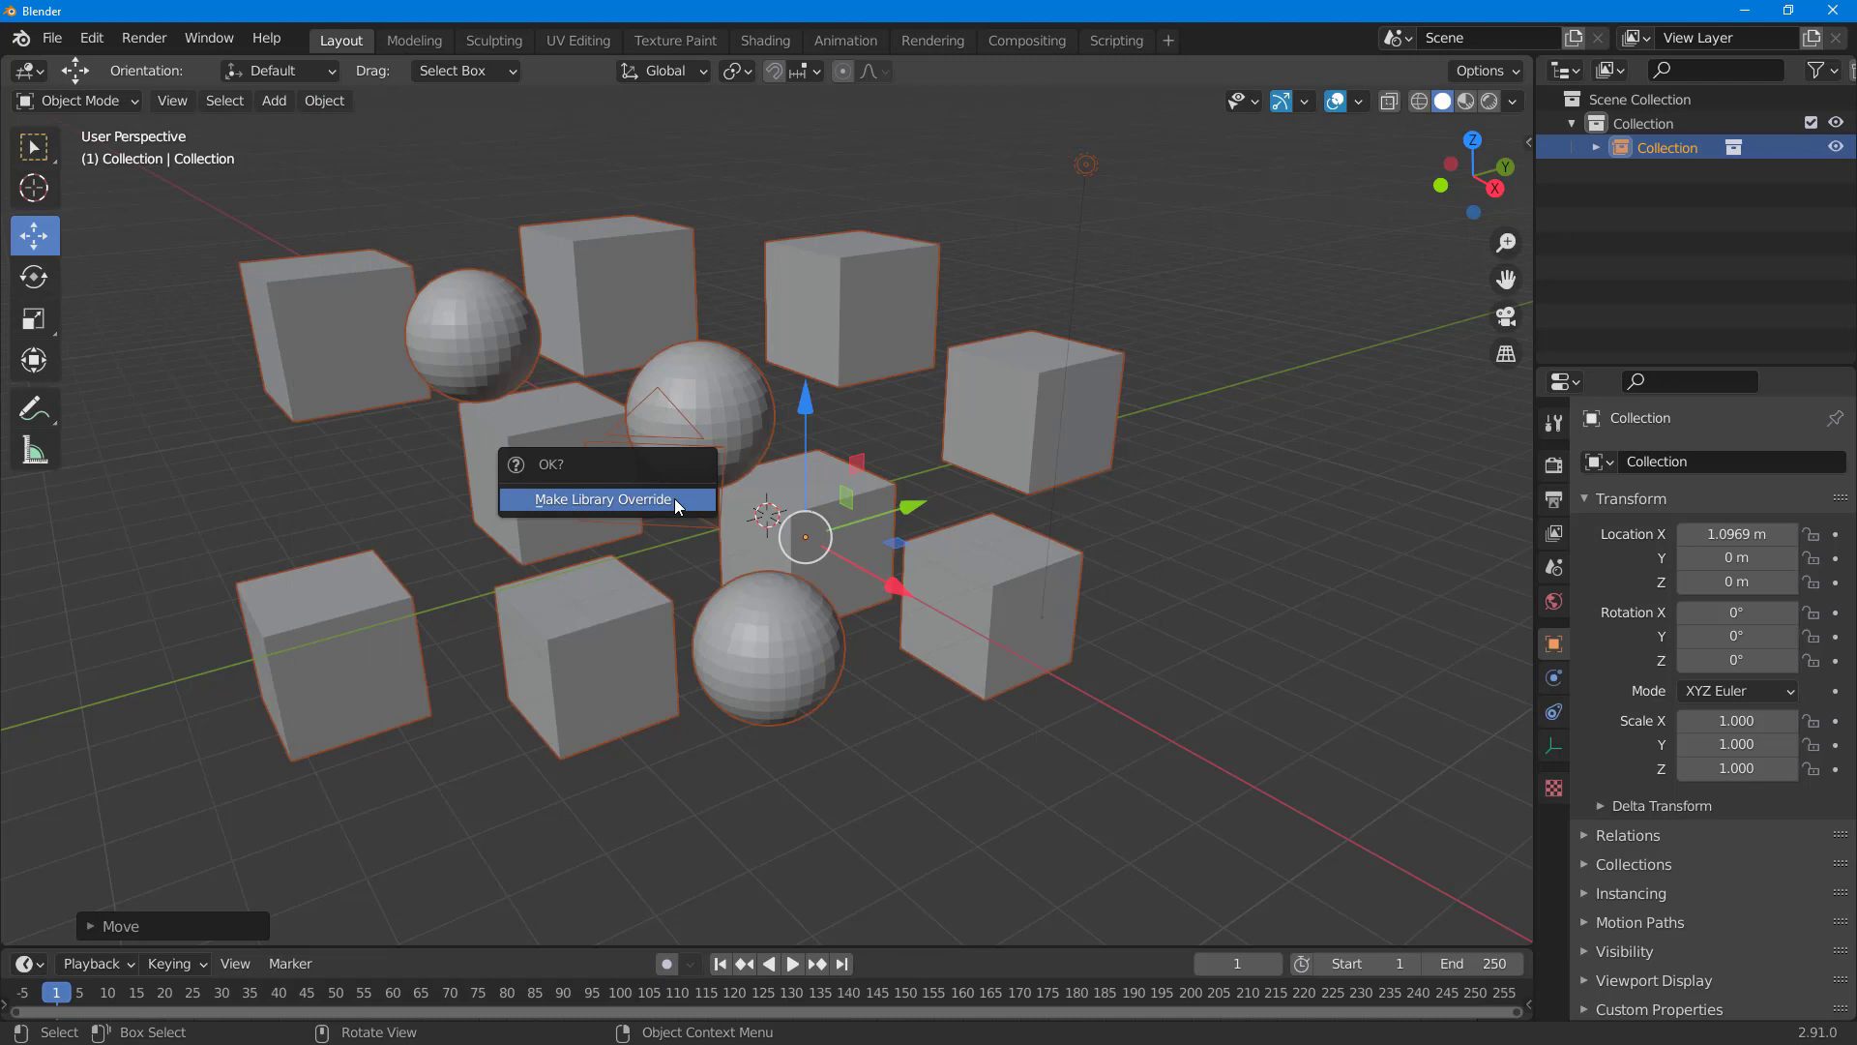
left_click(575, 500)
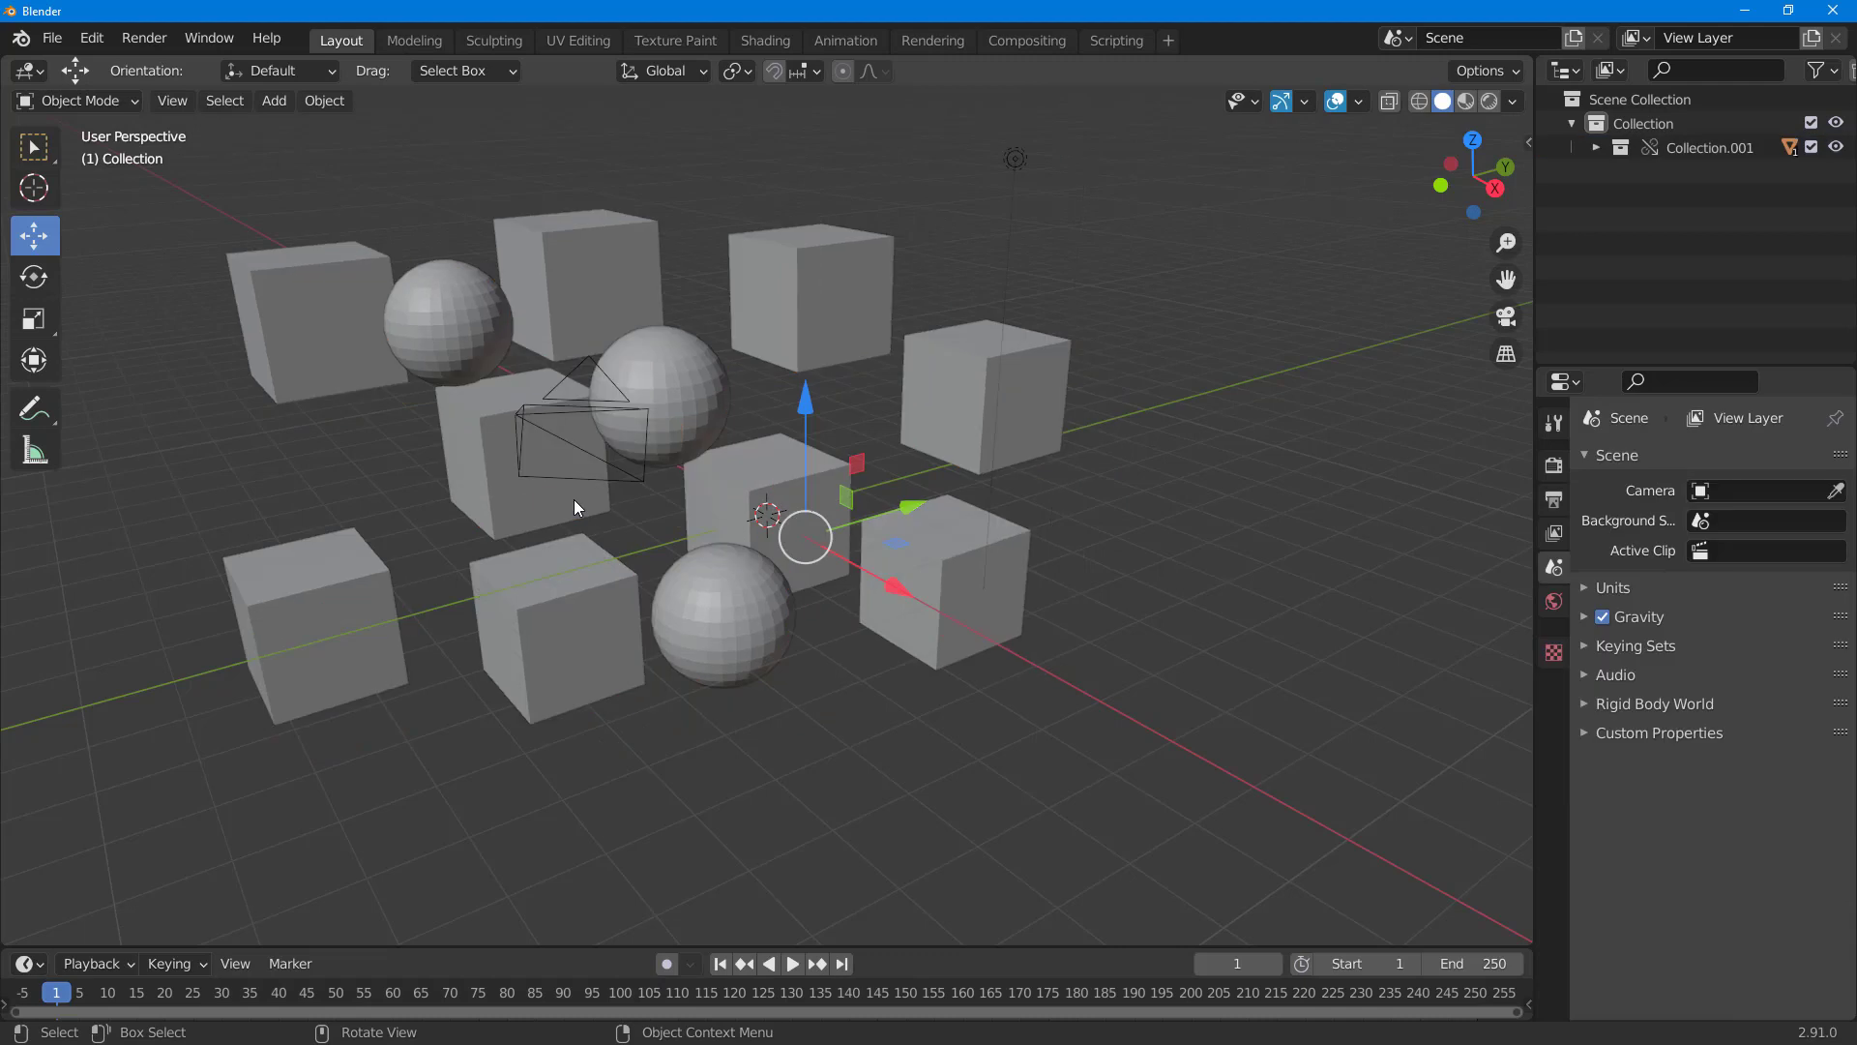
left_click(1685, 155)
left_click(1594, 148)
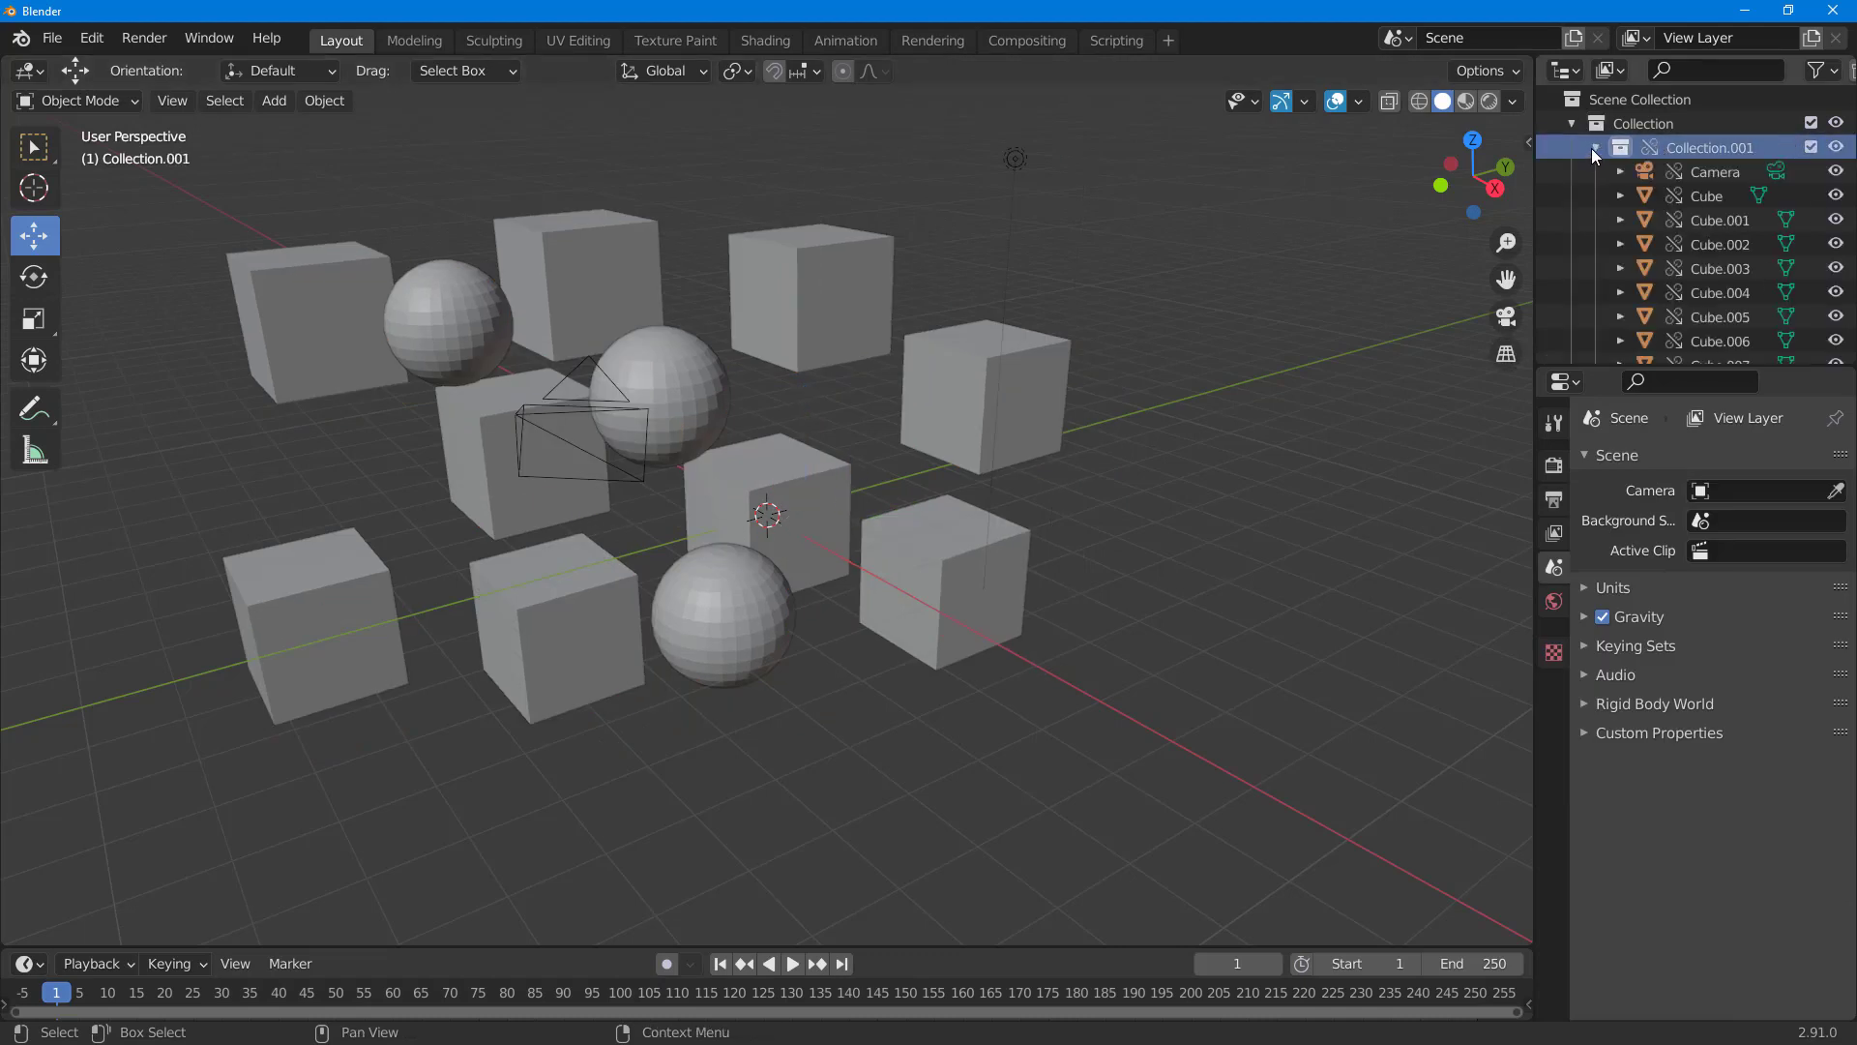
left_click(1596, 148)
left_click(1596, 148)
scroll(1679, 263, "down", 3)
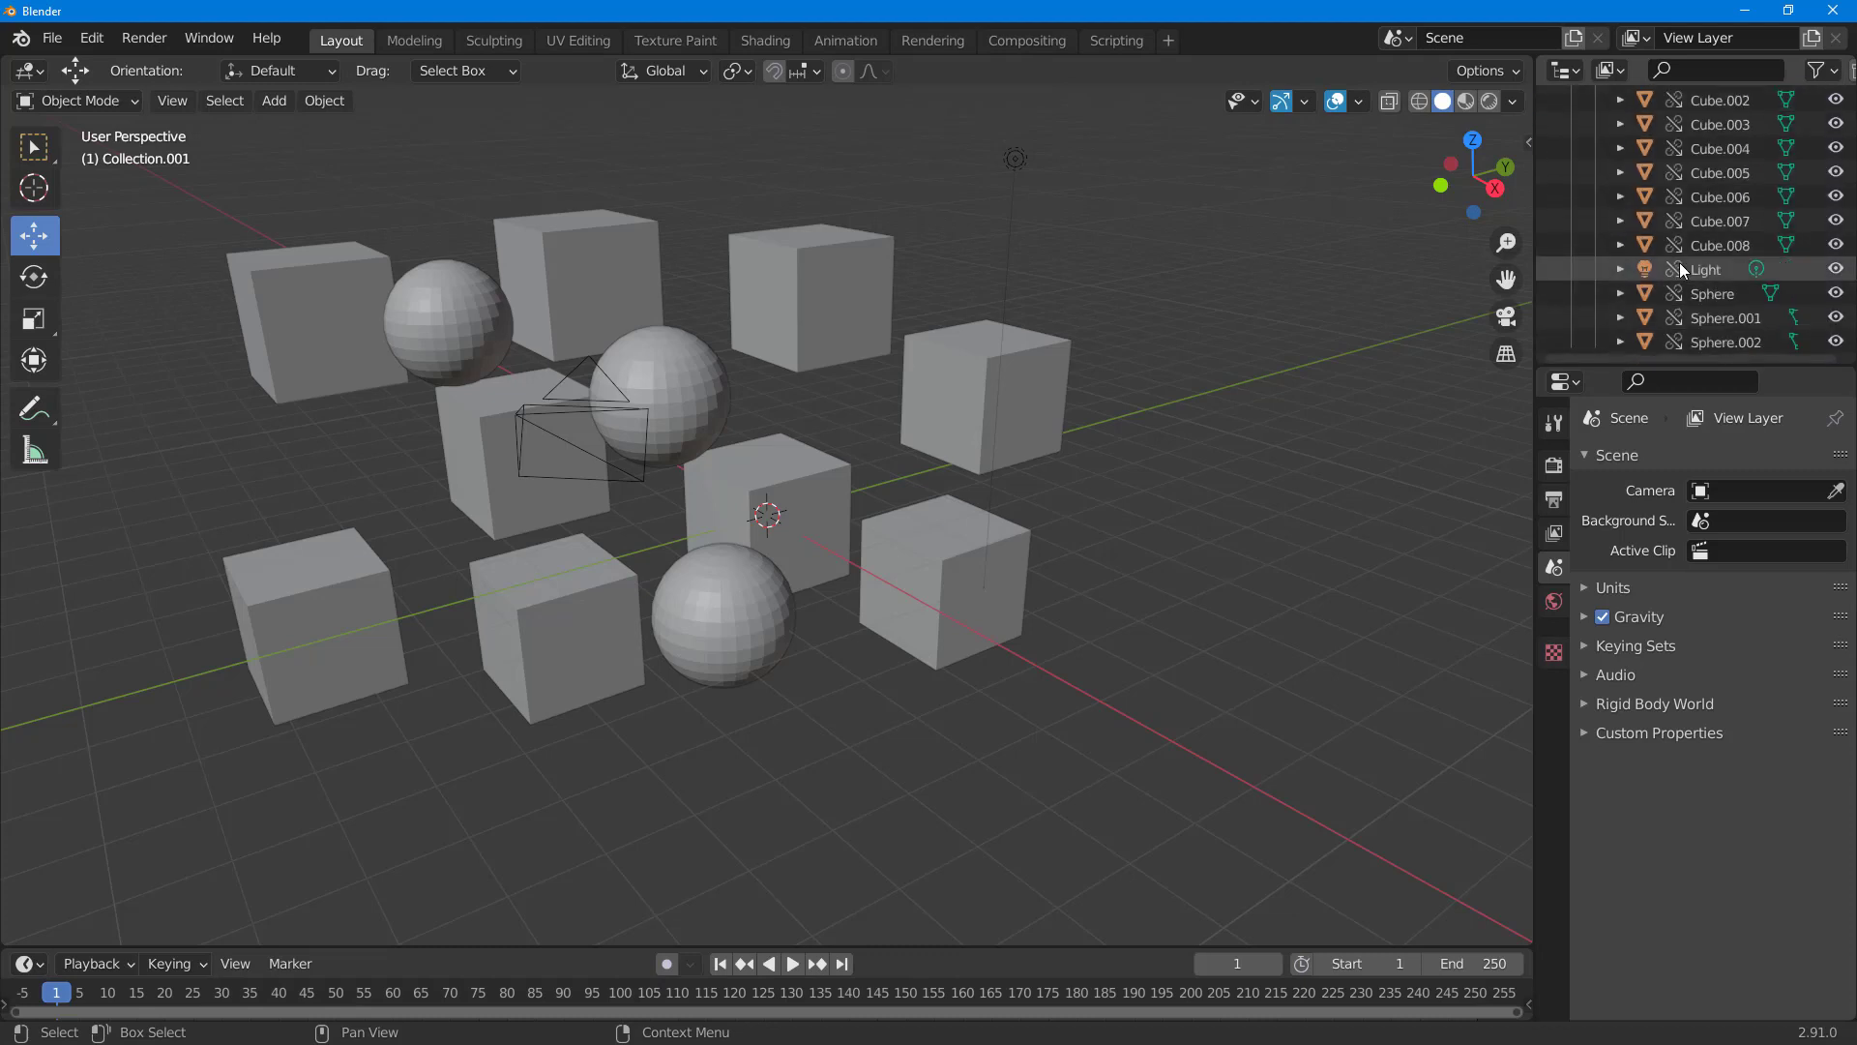
scroll(1683, 263, "up", 3)
scroll(1669, 170, "down", 4)
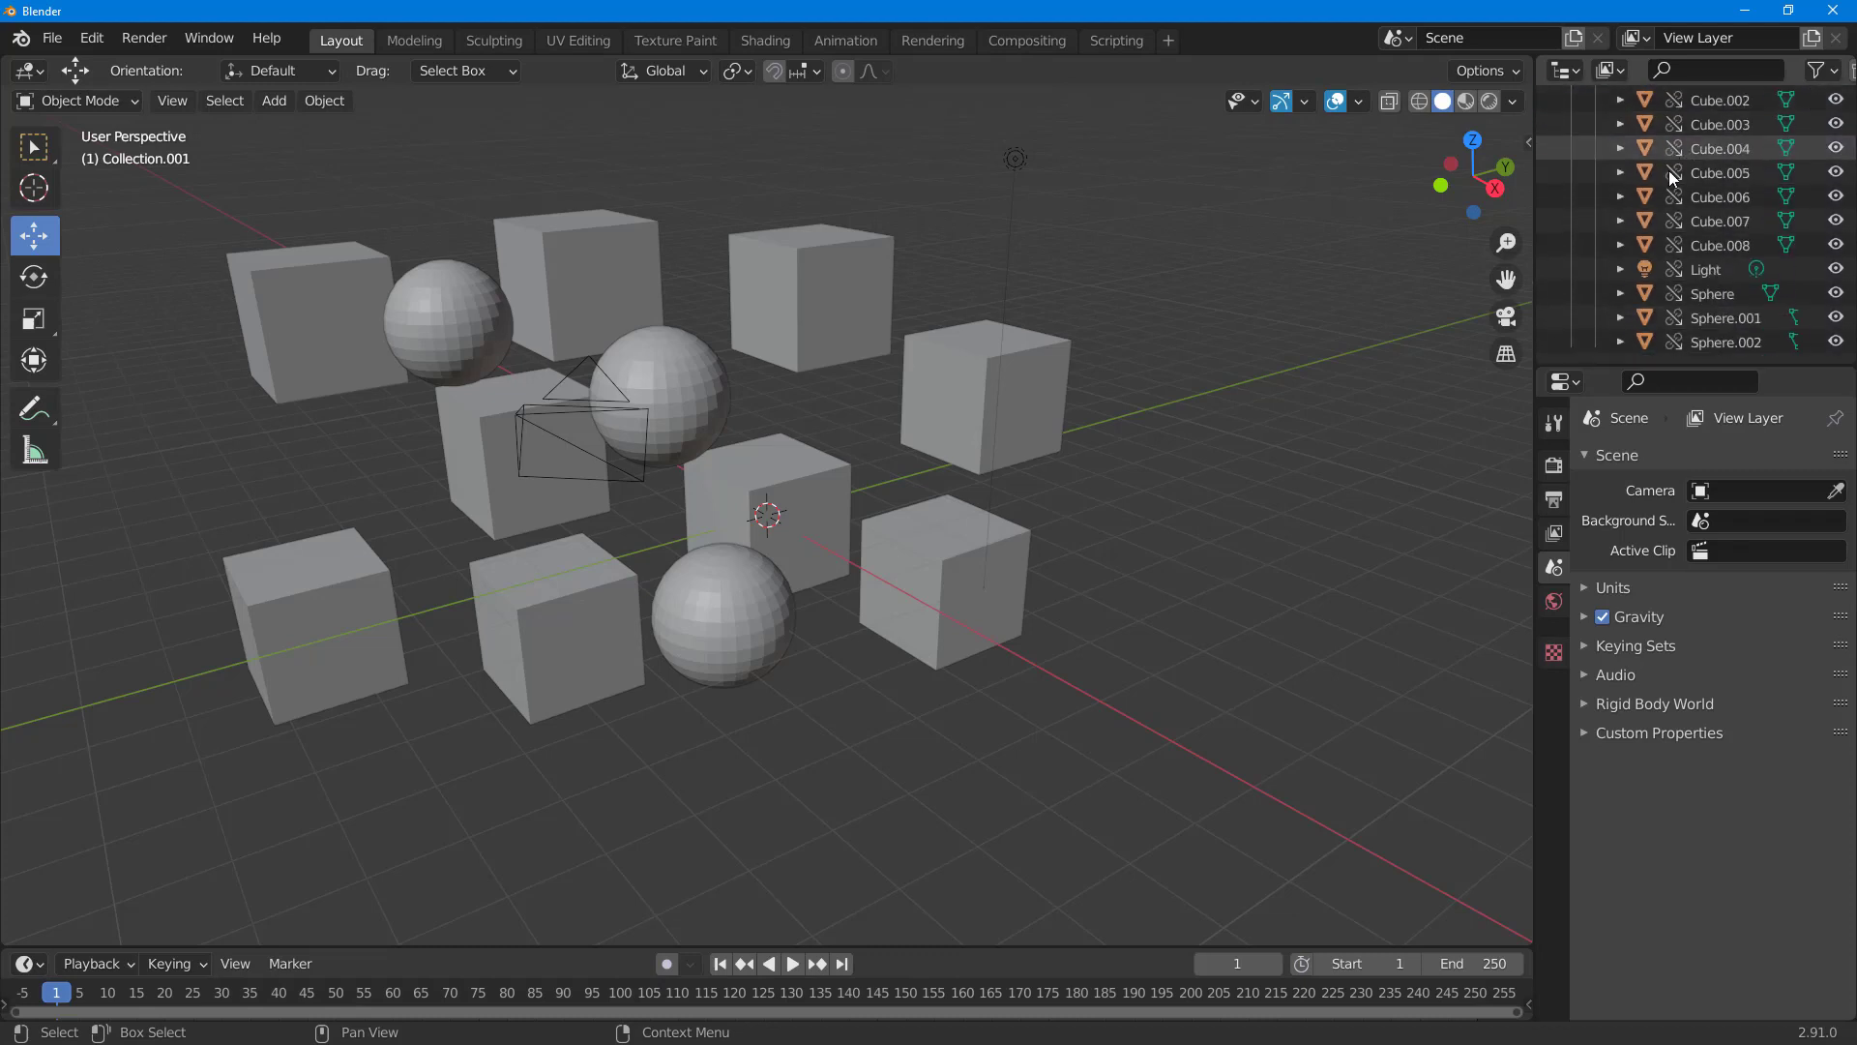
scroll(1674, 184, "up", 1)
scroll(1668, 189, "up", 3)
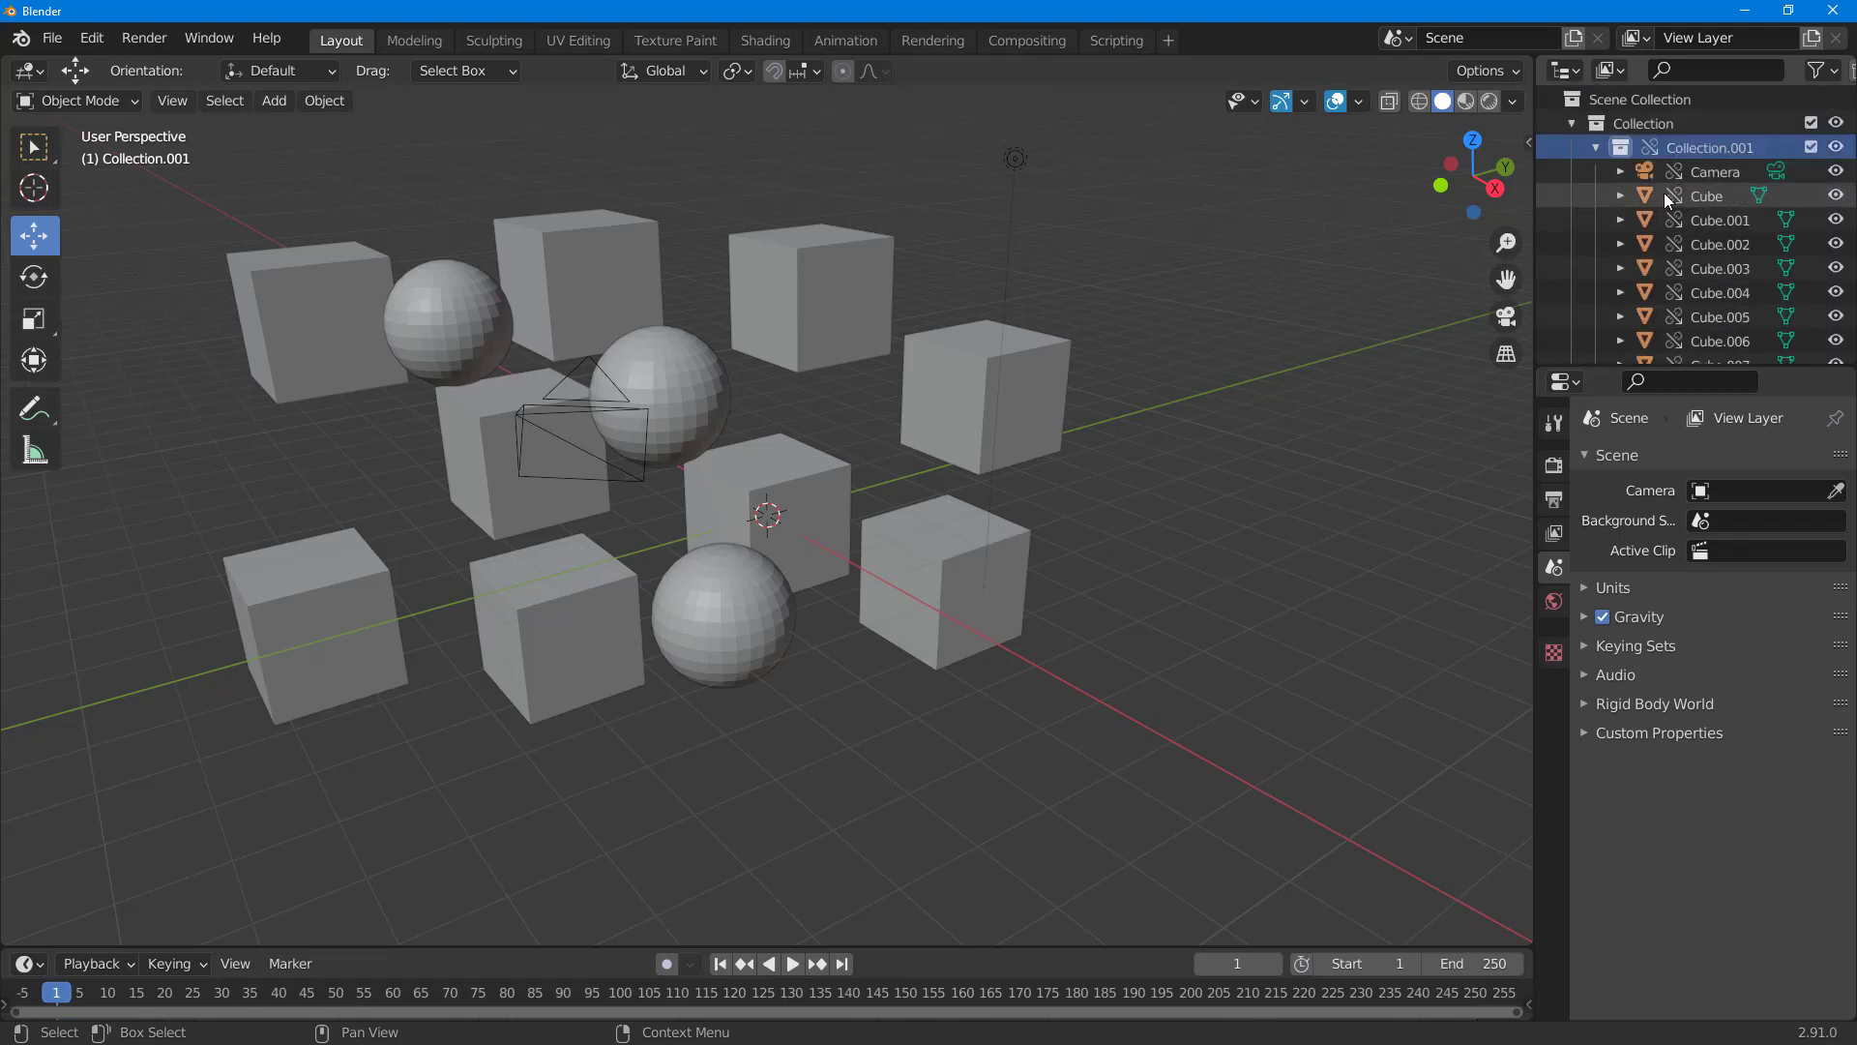
left_click(1594, 148)
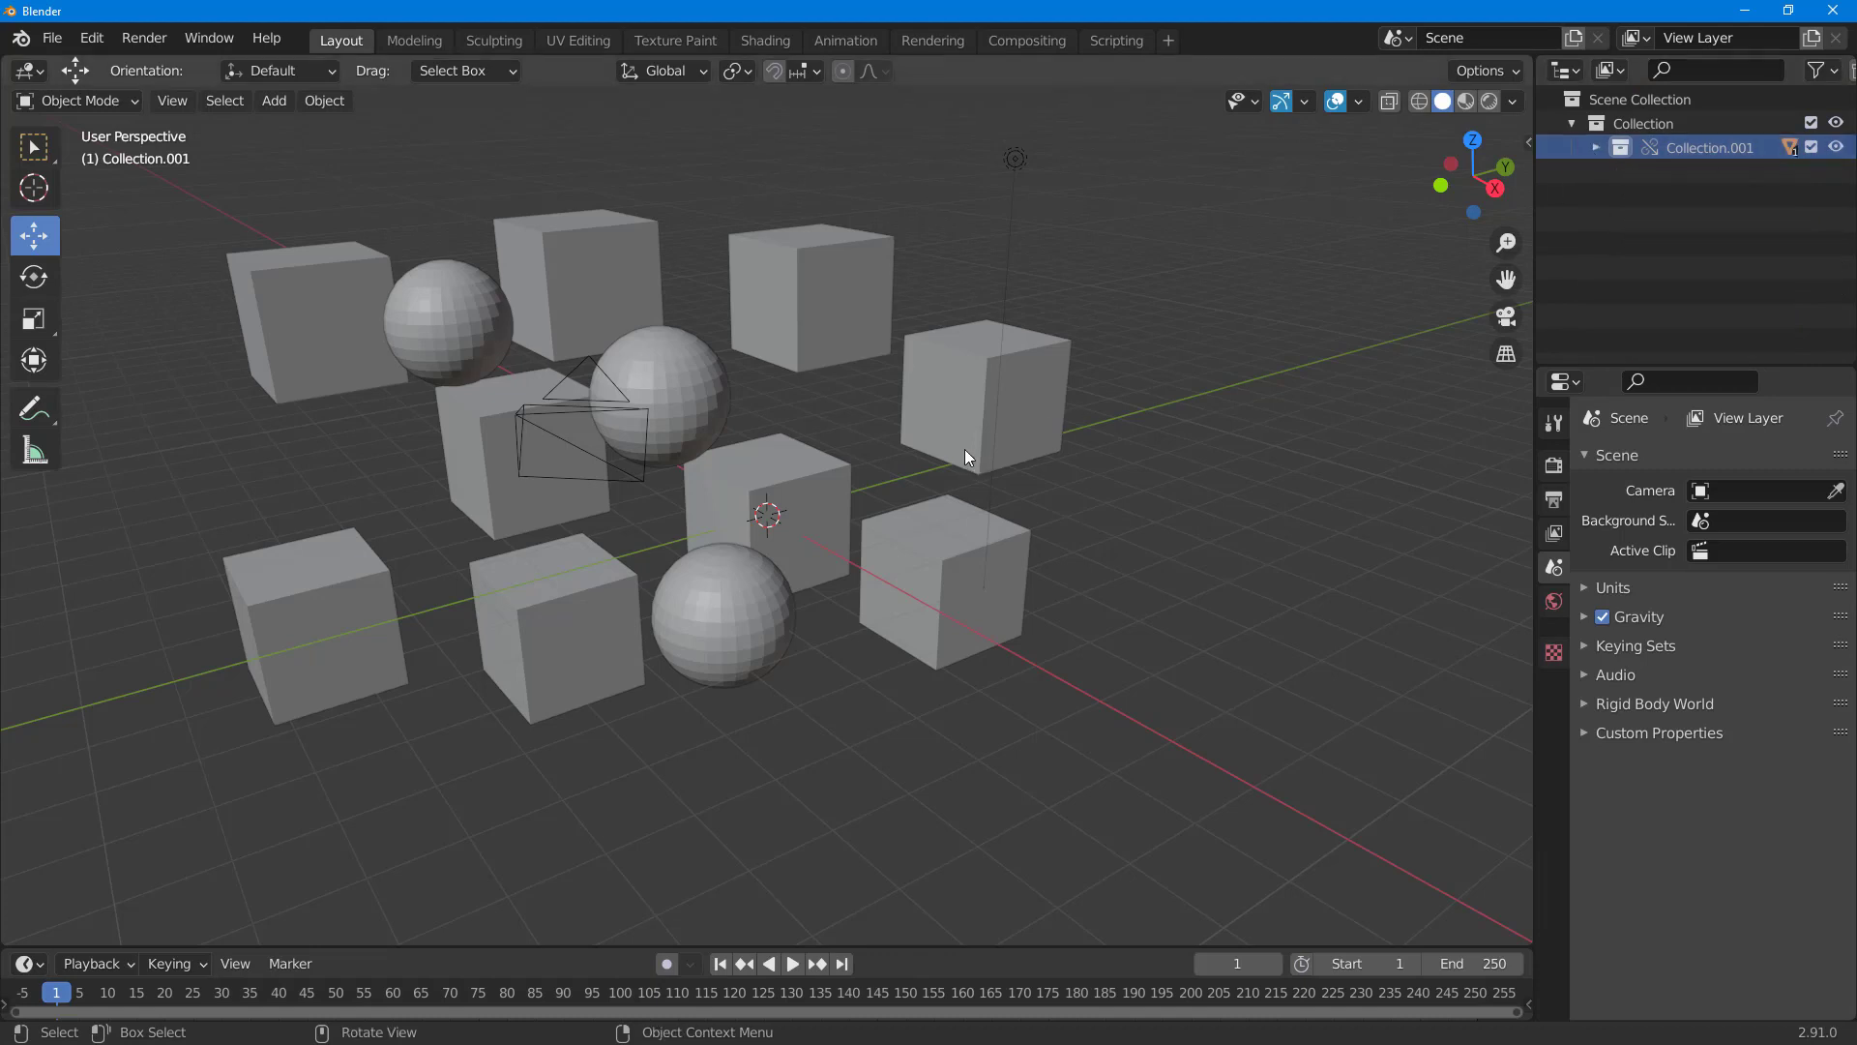
- Shift Cube.001 along X to 2.7974, 4.0275, 1.6277 m
left_click(756, 278)
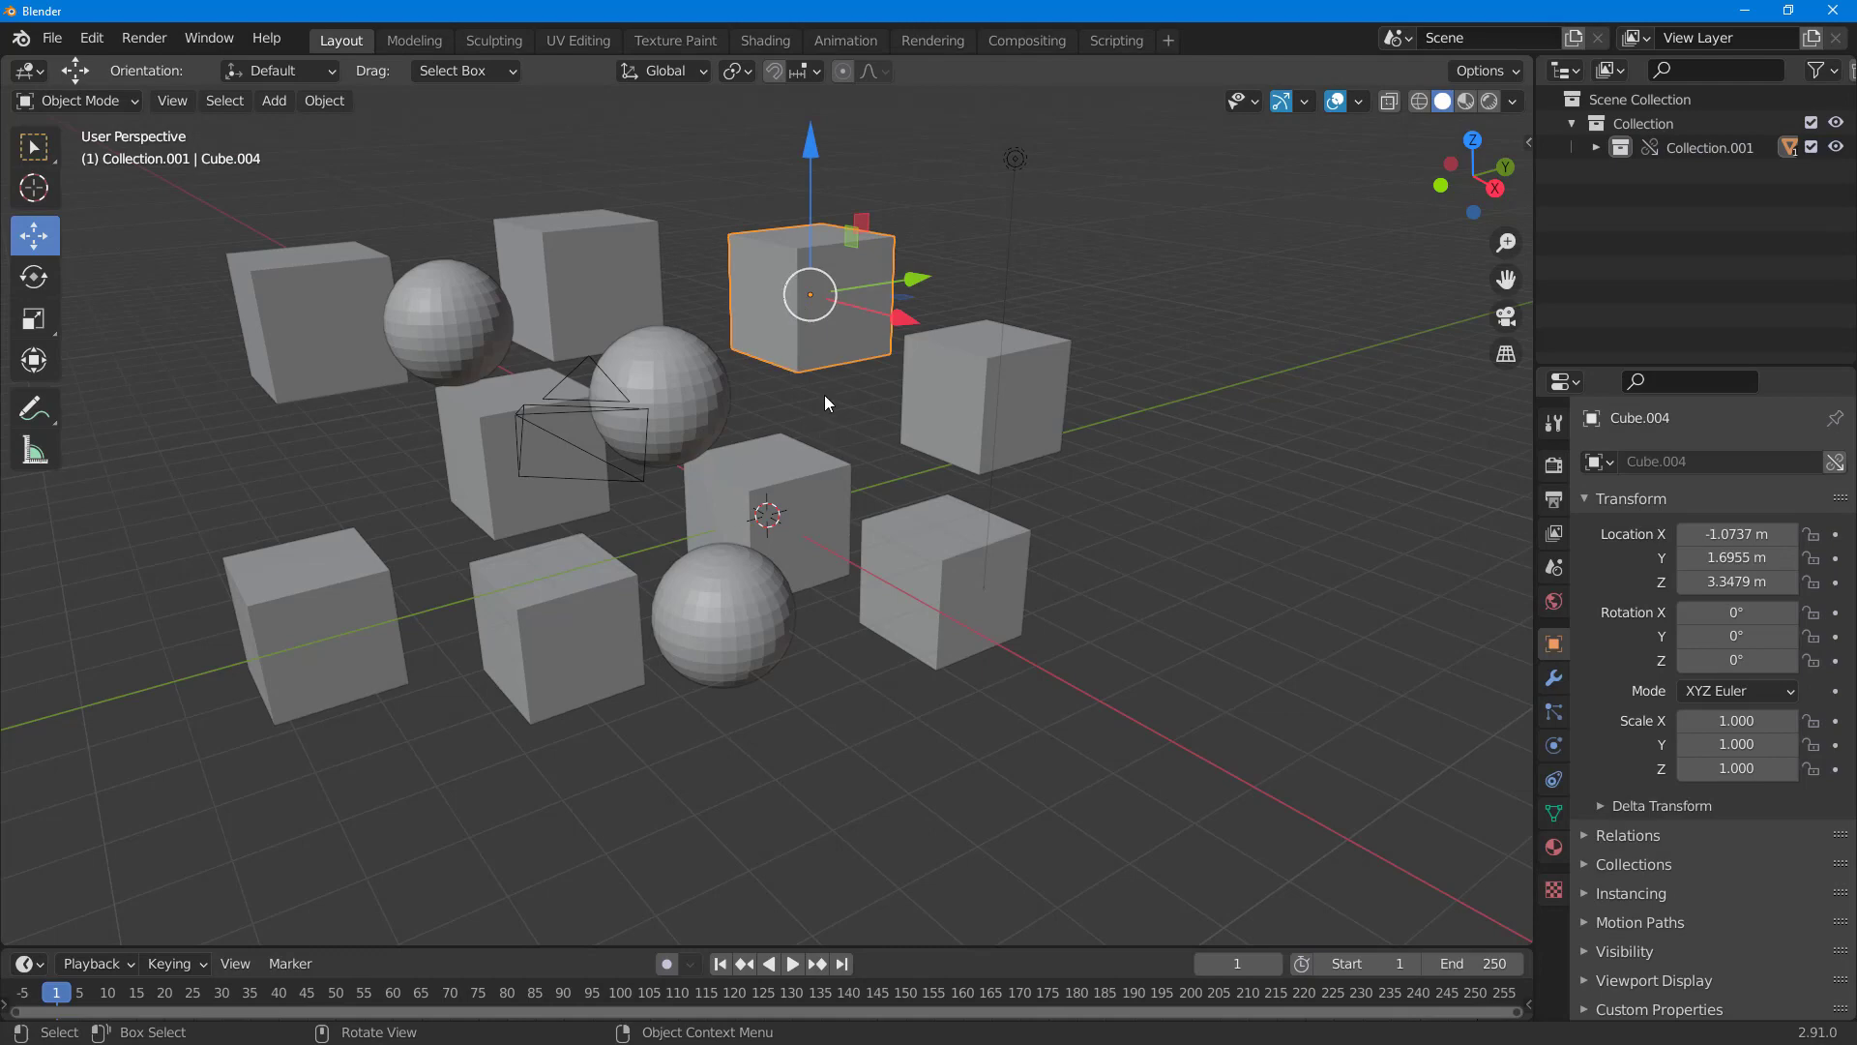
scroll(824, 391, "up", 5)
scroll(824, 389, "down", 6)
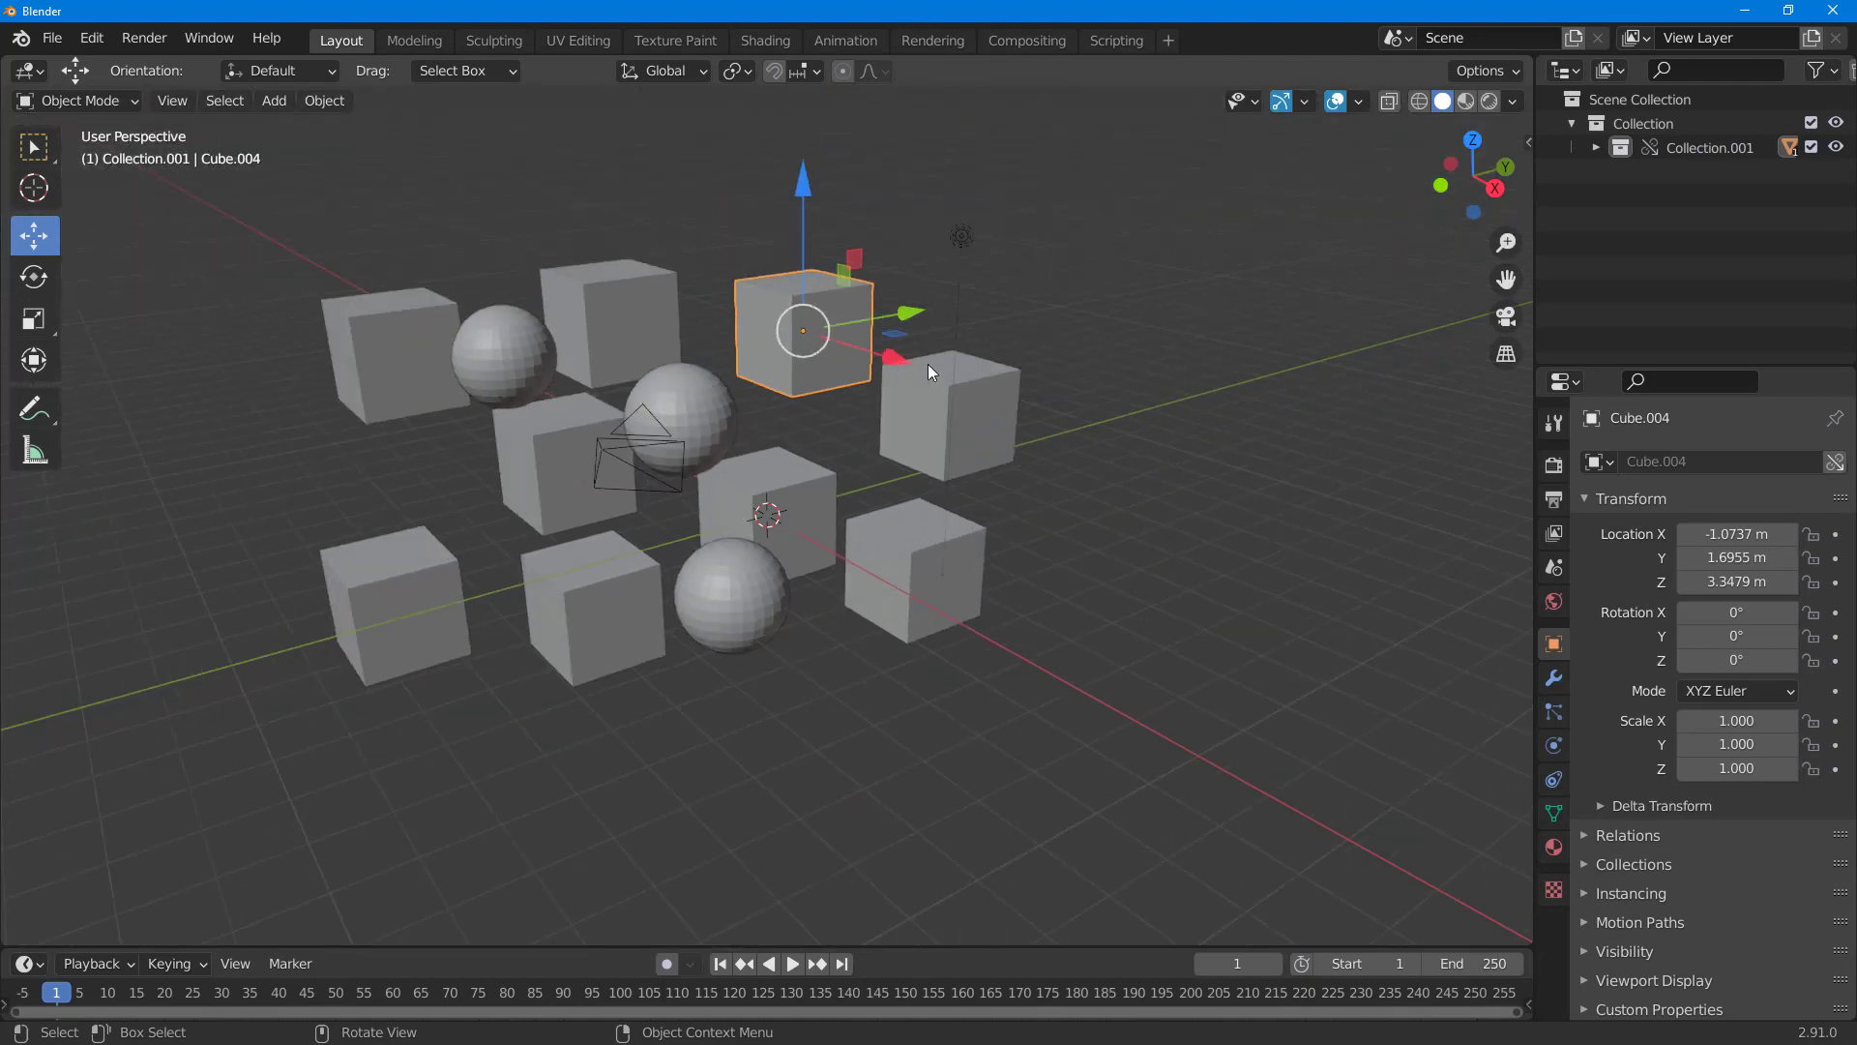
left_click(979, 424)
left_click_drag(1064, 455, 1121, 510)
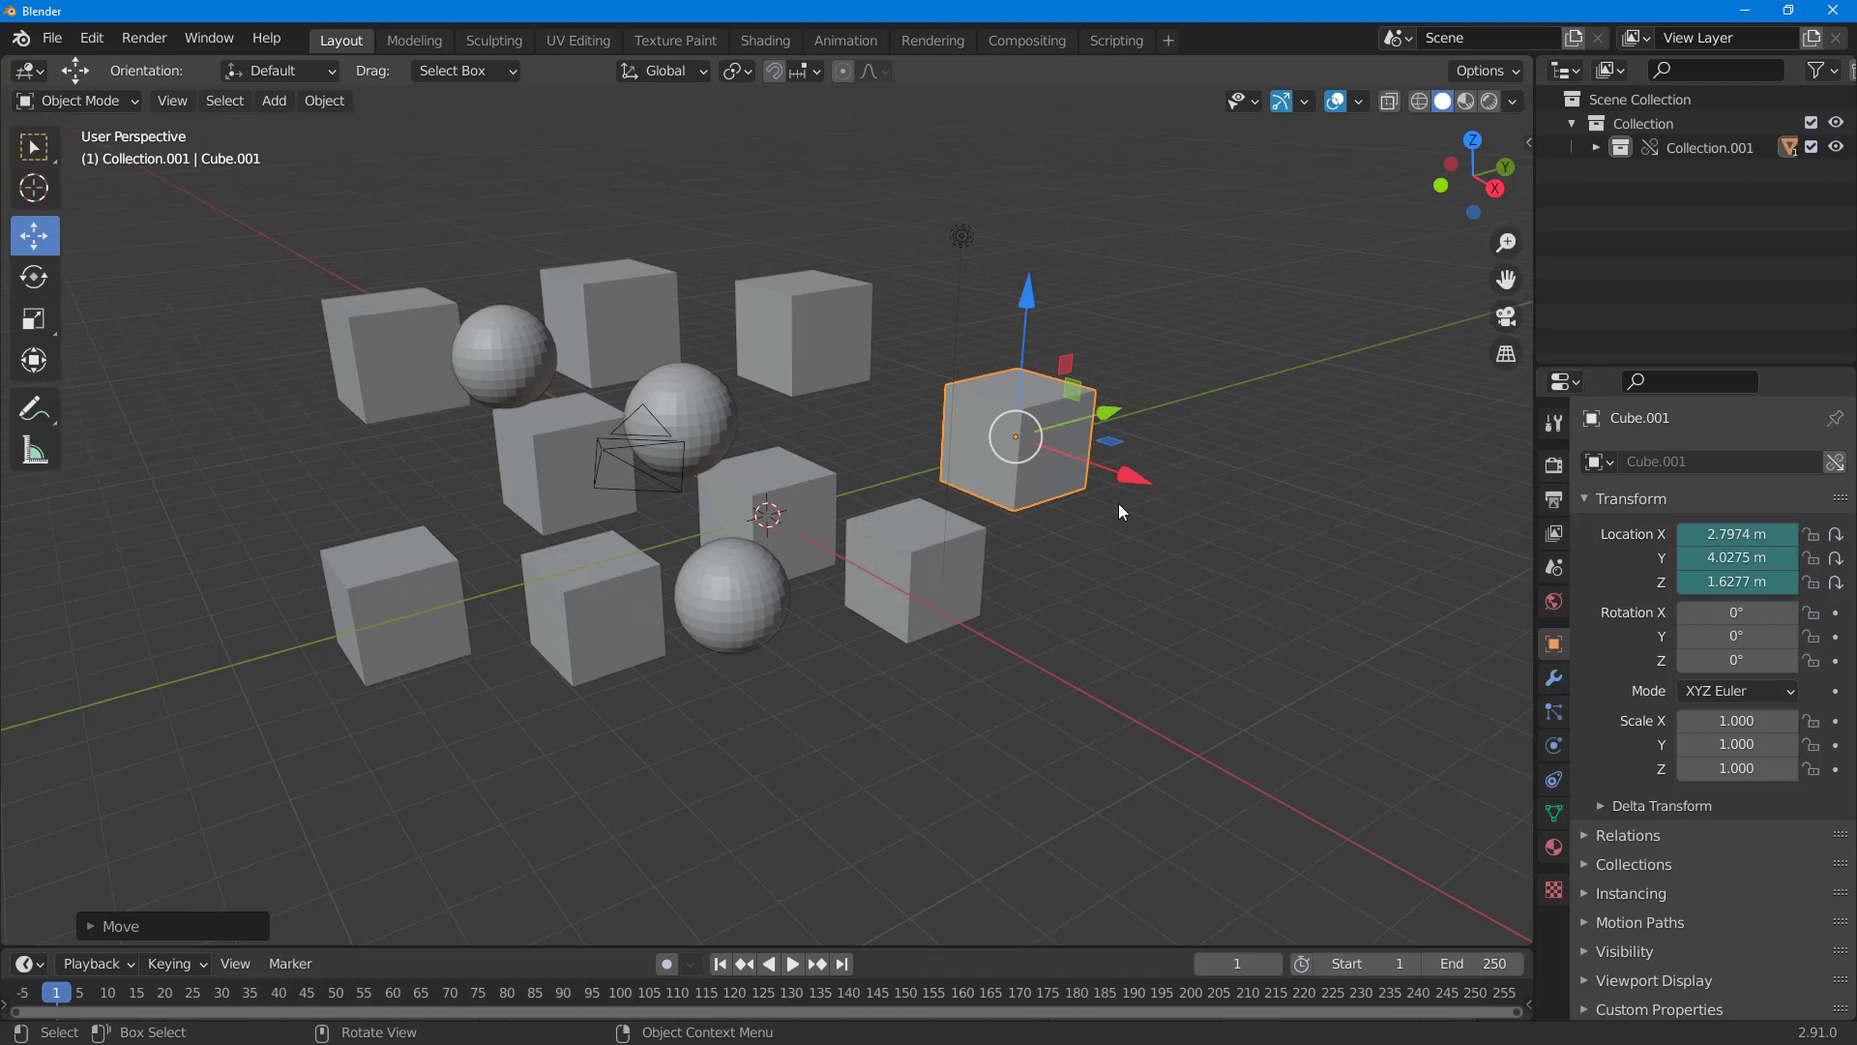
- Pull the front Sphere toward the viewer to 4.767, -2.4785, 0 m
left_click(904, 553)
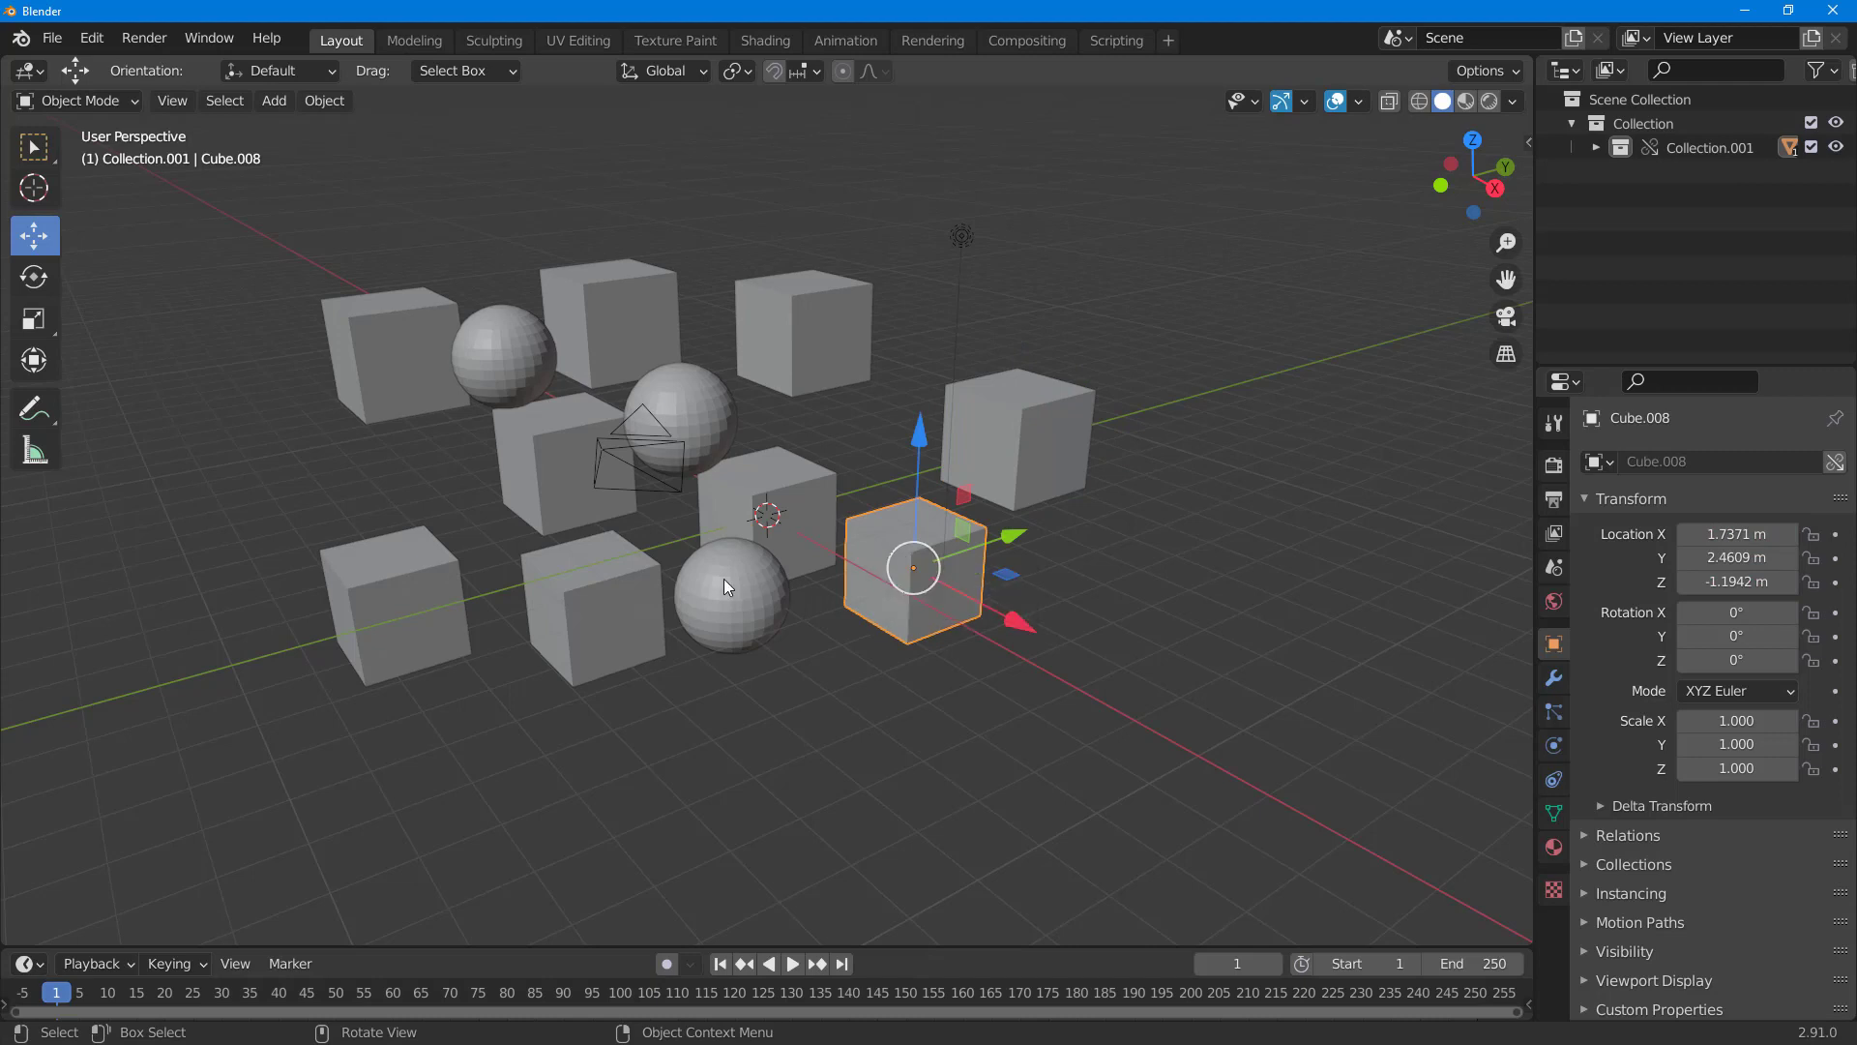
left_click_drag(724, 578, 878, 696)
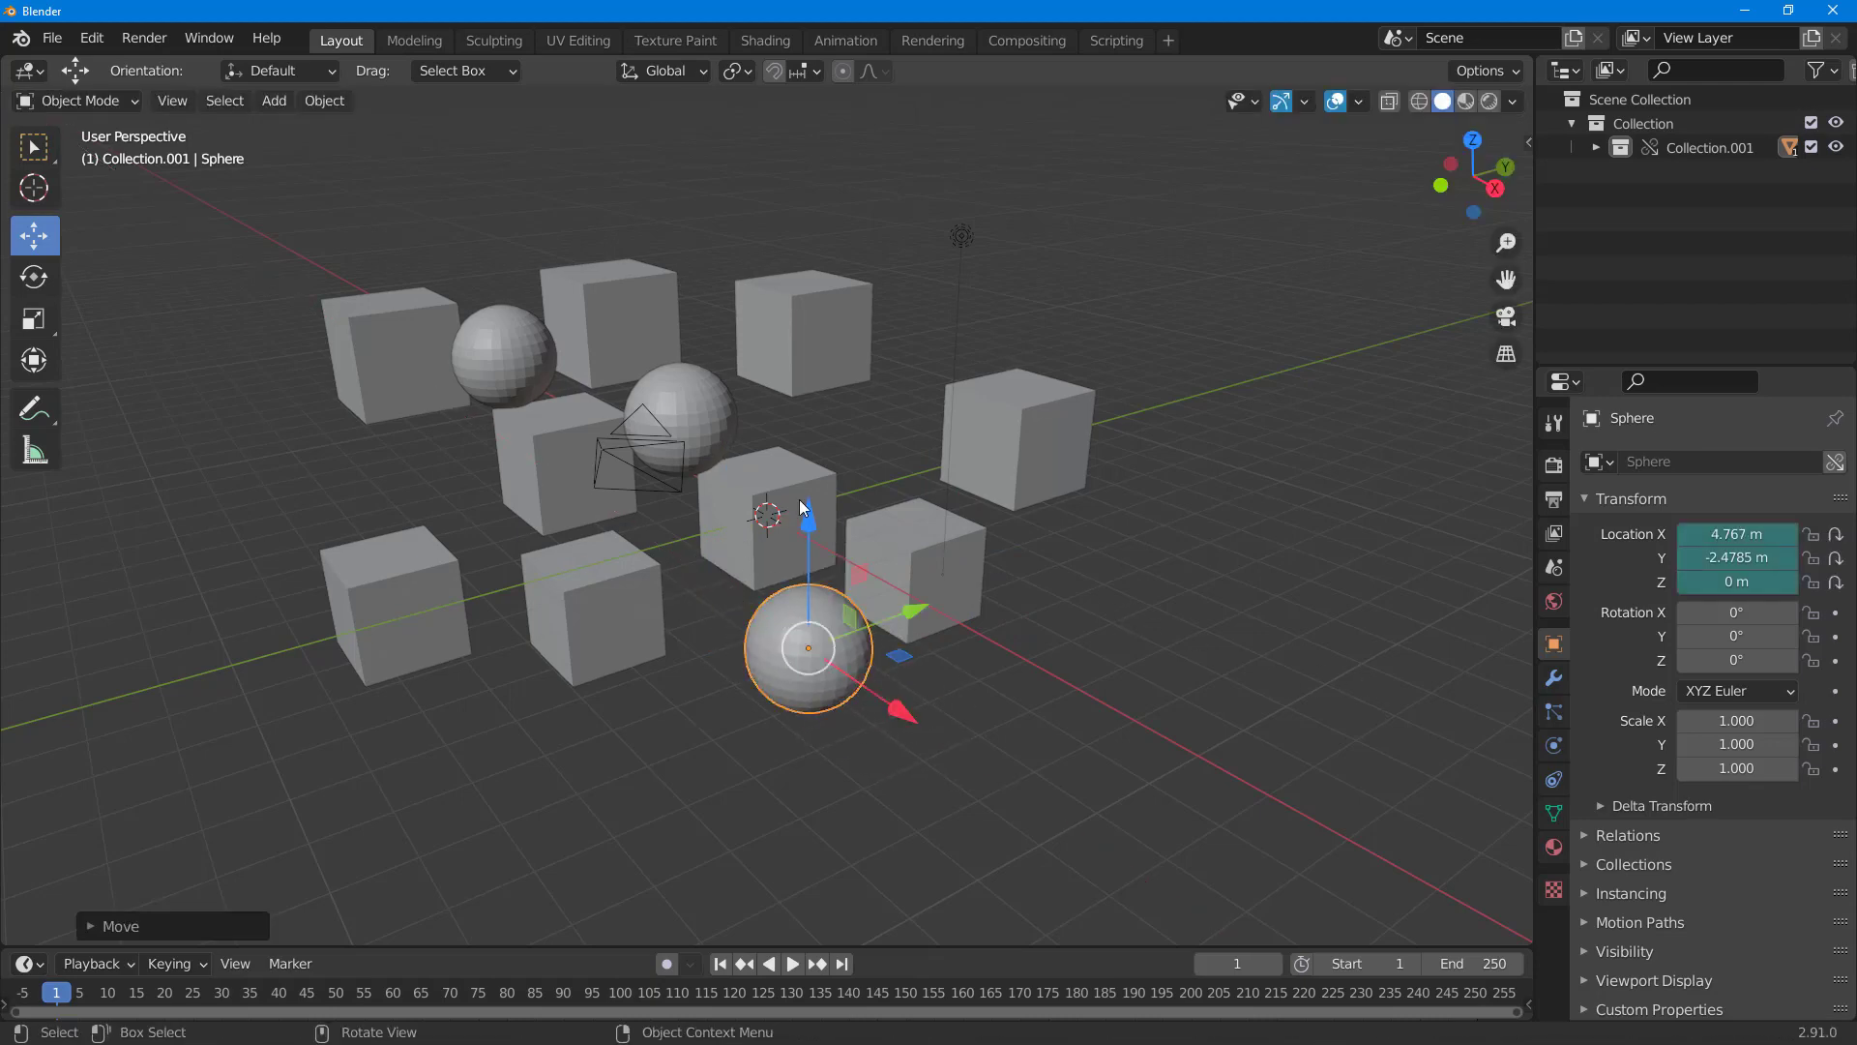
scroll(803, 508, "up", 4)
scroll(785, 505, "down", 4)
scroll(789, 507, "up", 1)
scroll(839, 598, "up", 1)
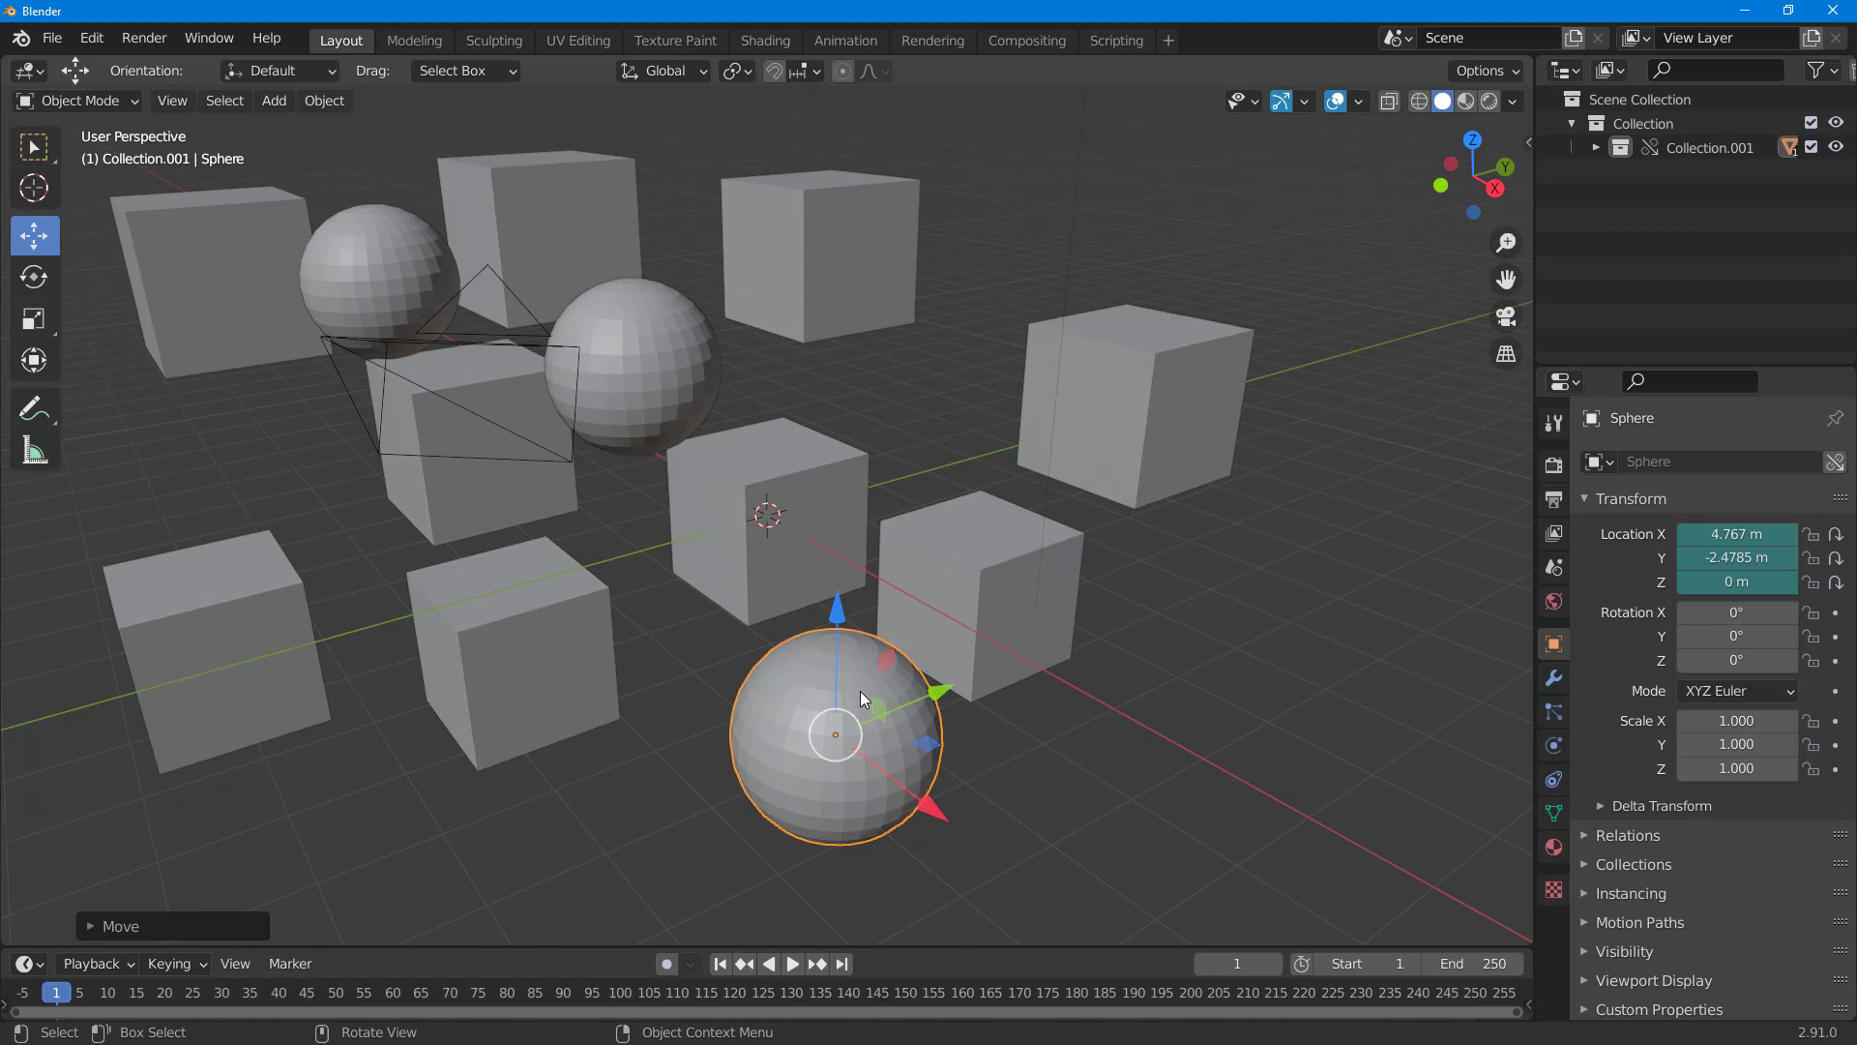
- Display Cube.008's Principled BSDF material settings (Specular 0.500, Roughness 0.400)
left_click(1554, 814)
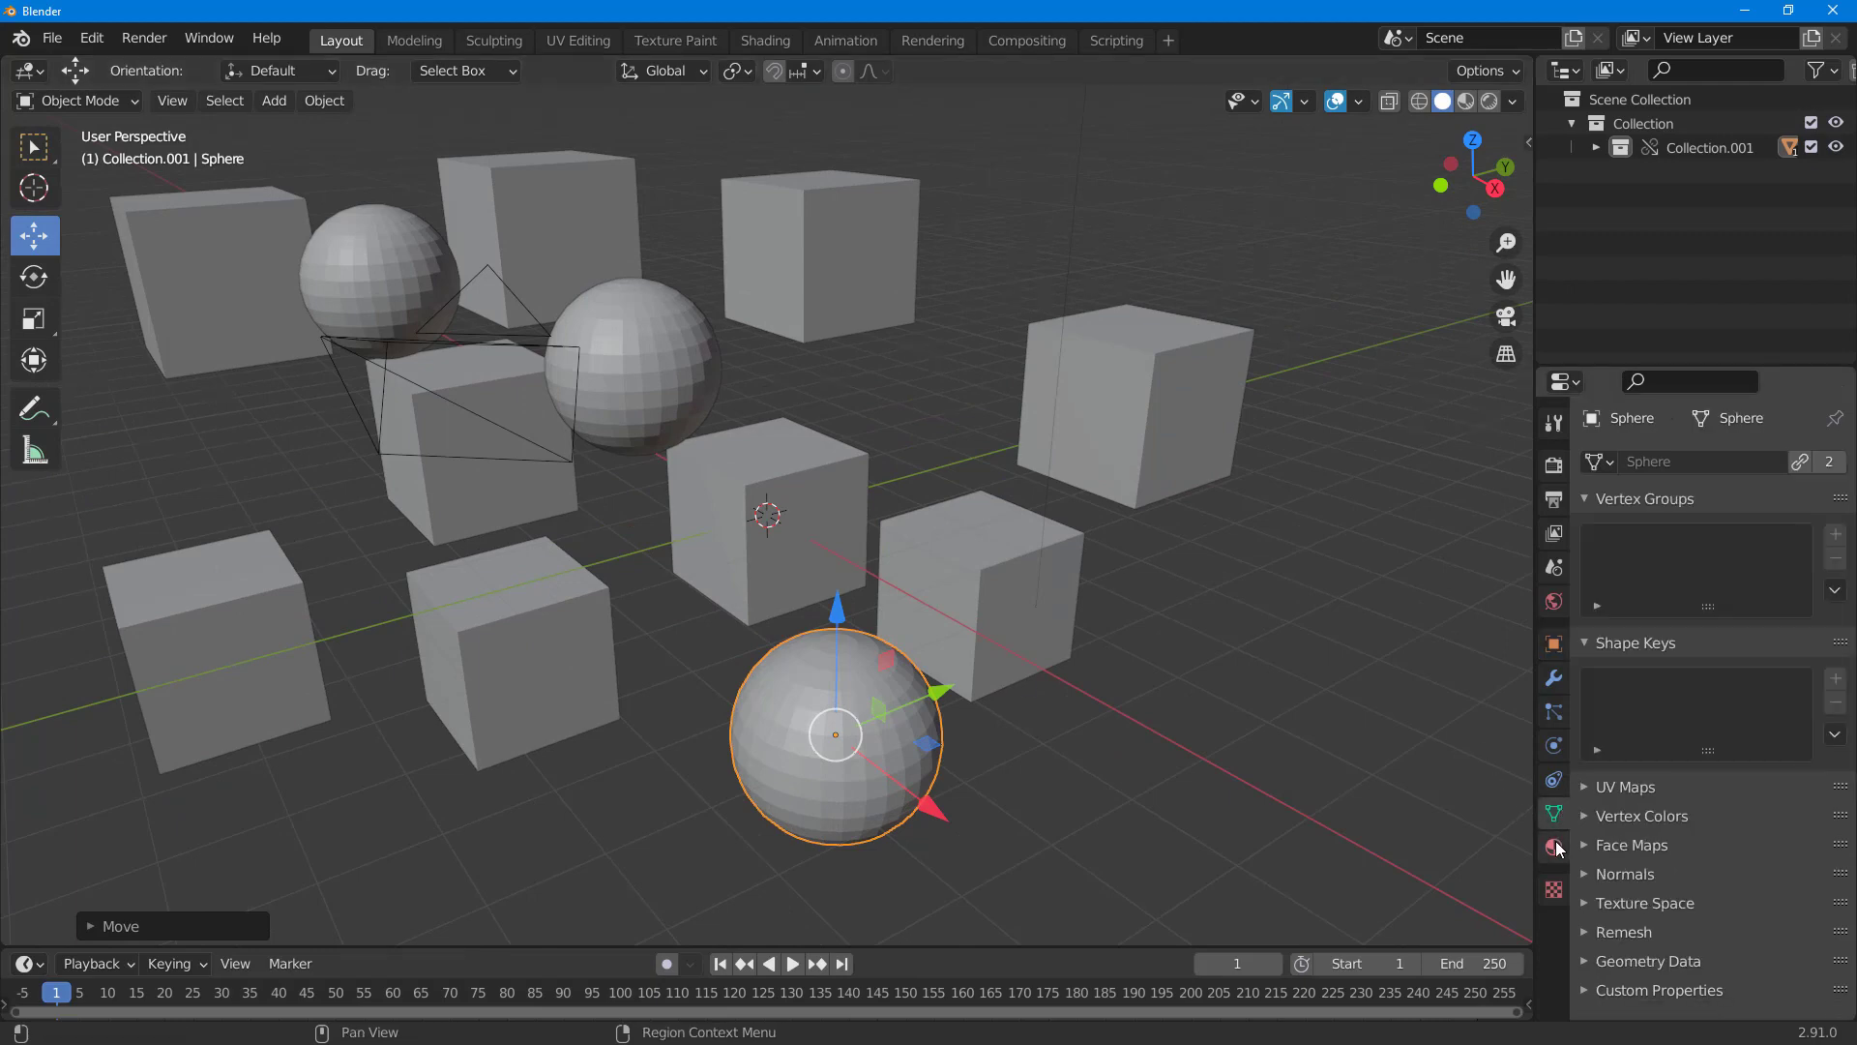
left_click(1555, 847)
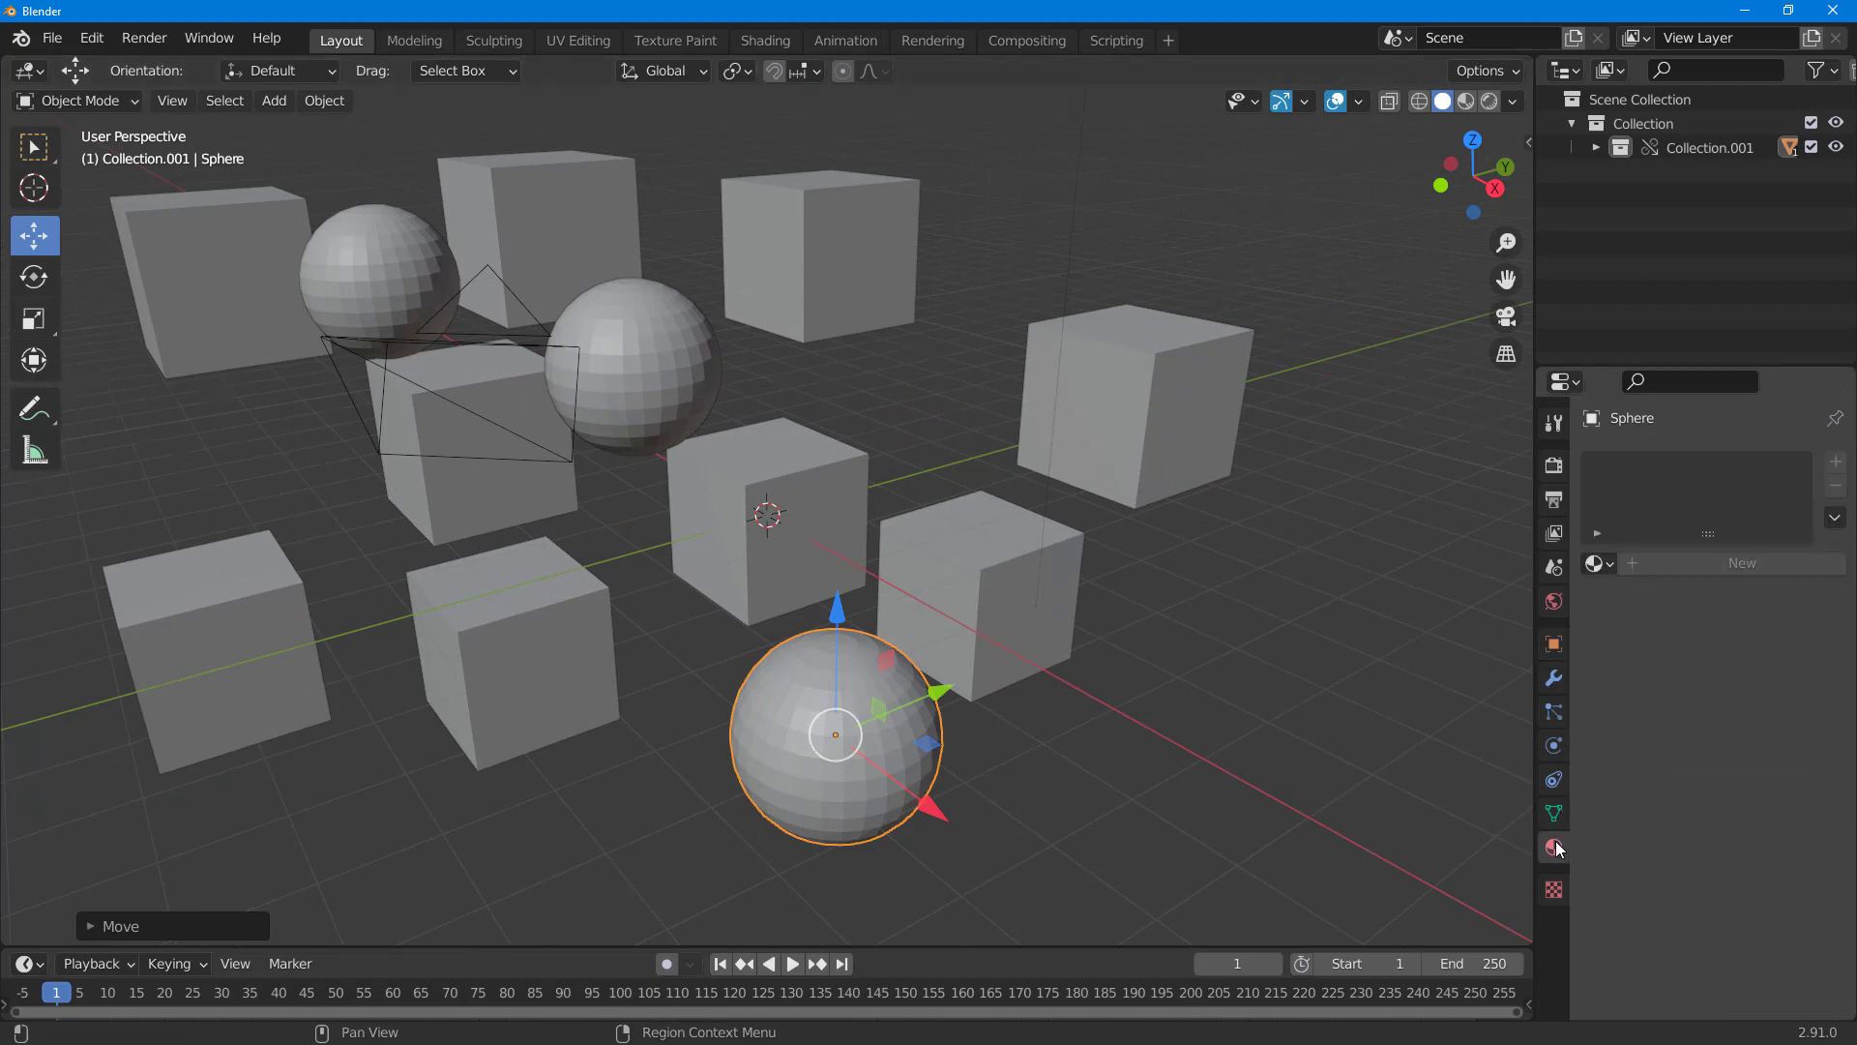
left_click(1014, 577)
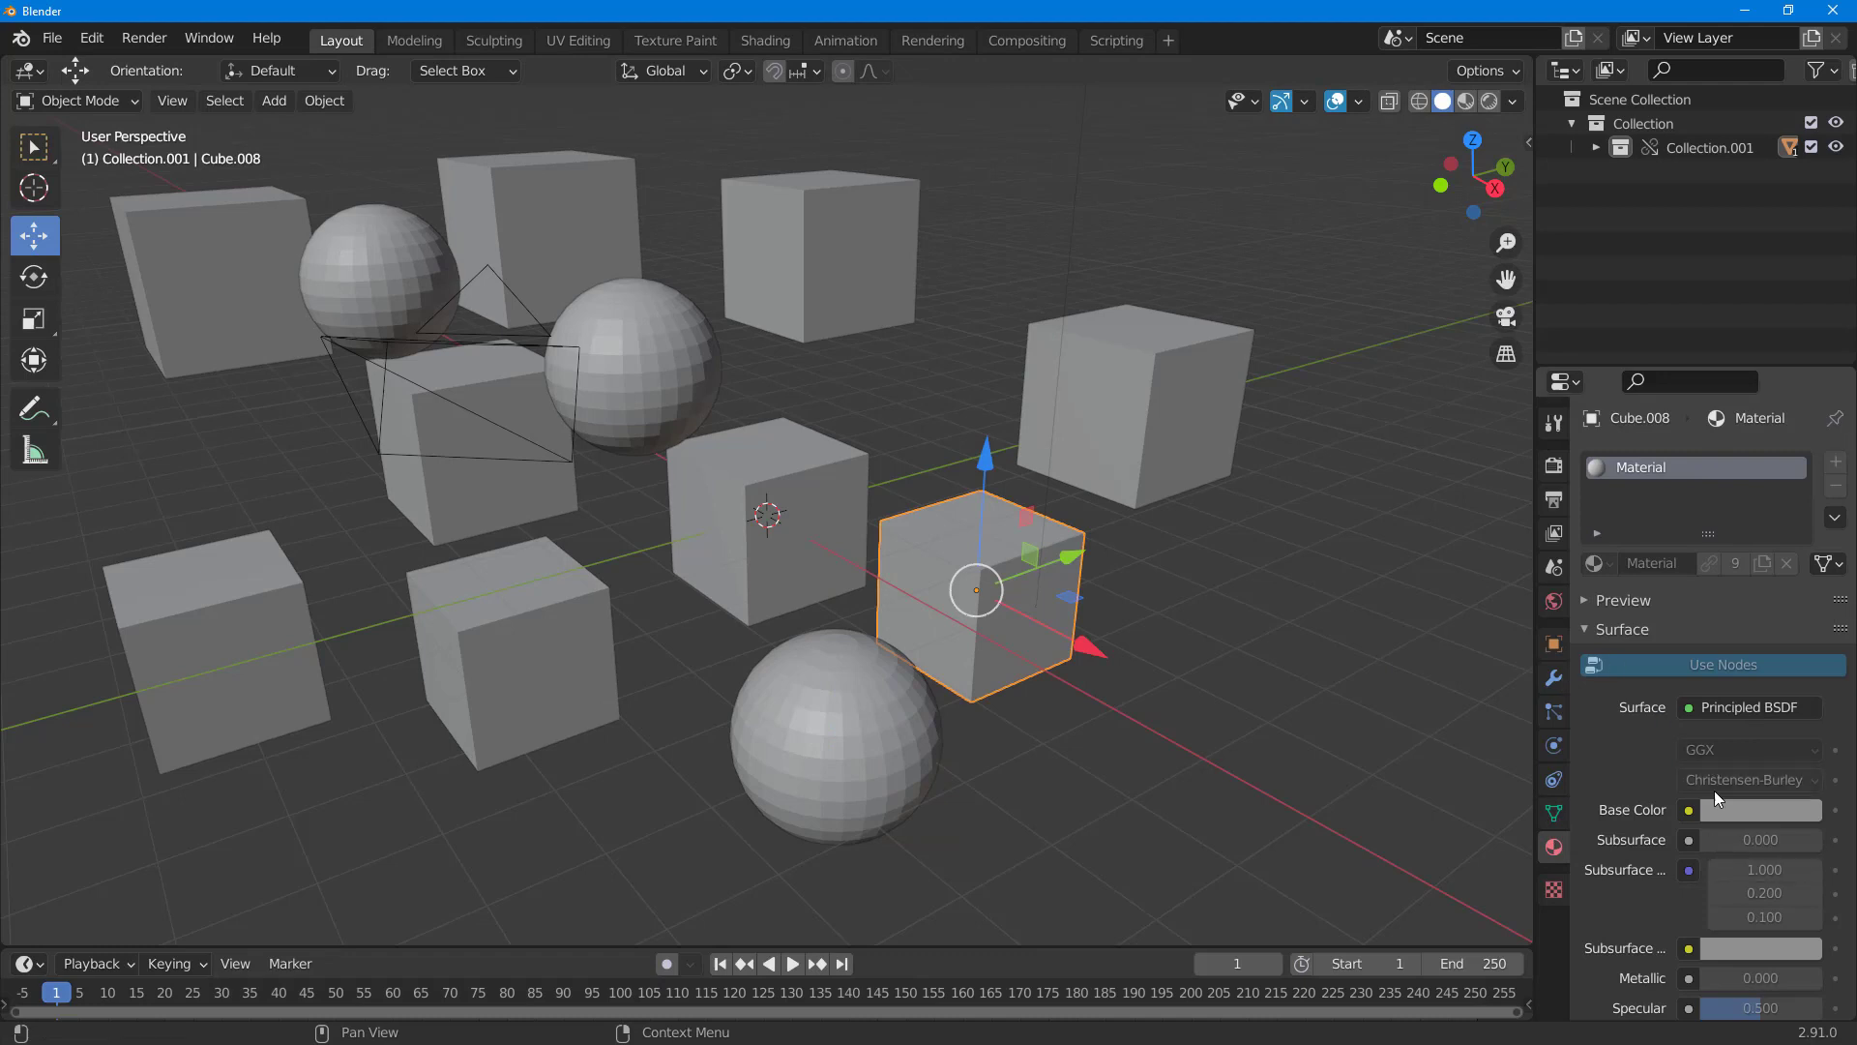
scroll(1709, 830, "down", 3)
scroll(1741, 677, "up", 2)
scroll(1750, 774, "down", 7)
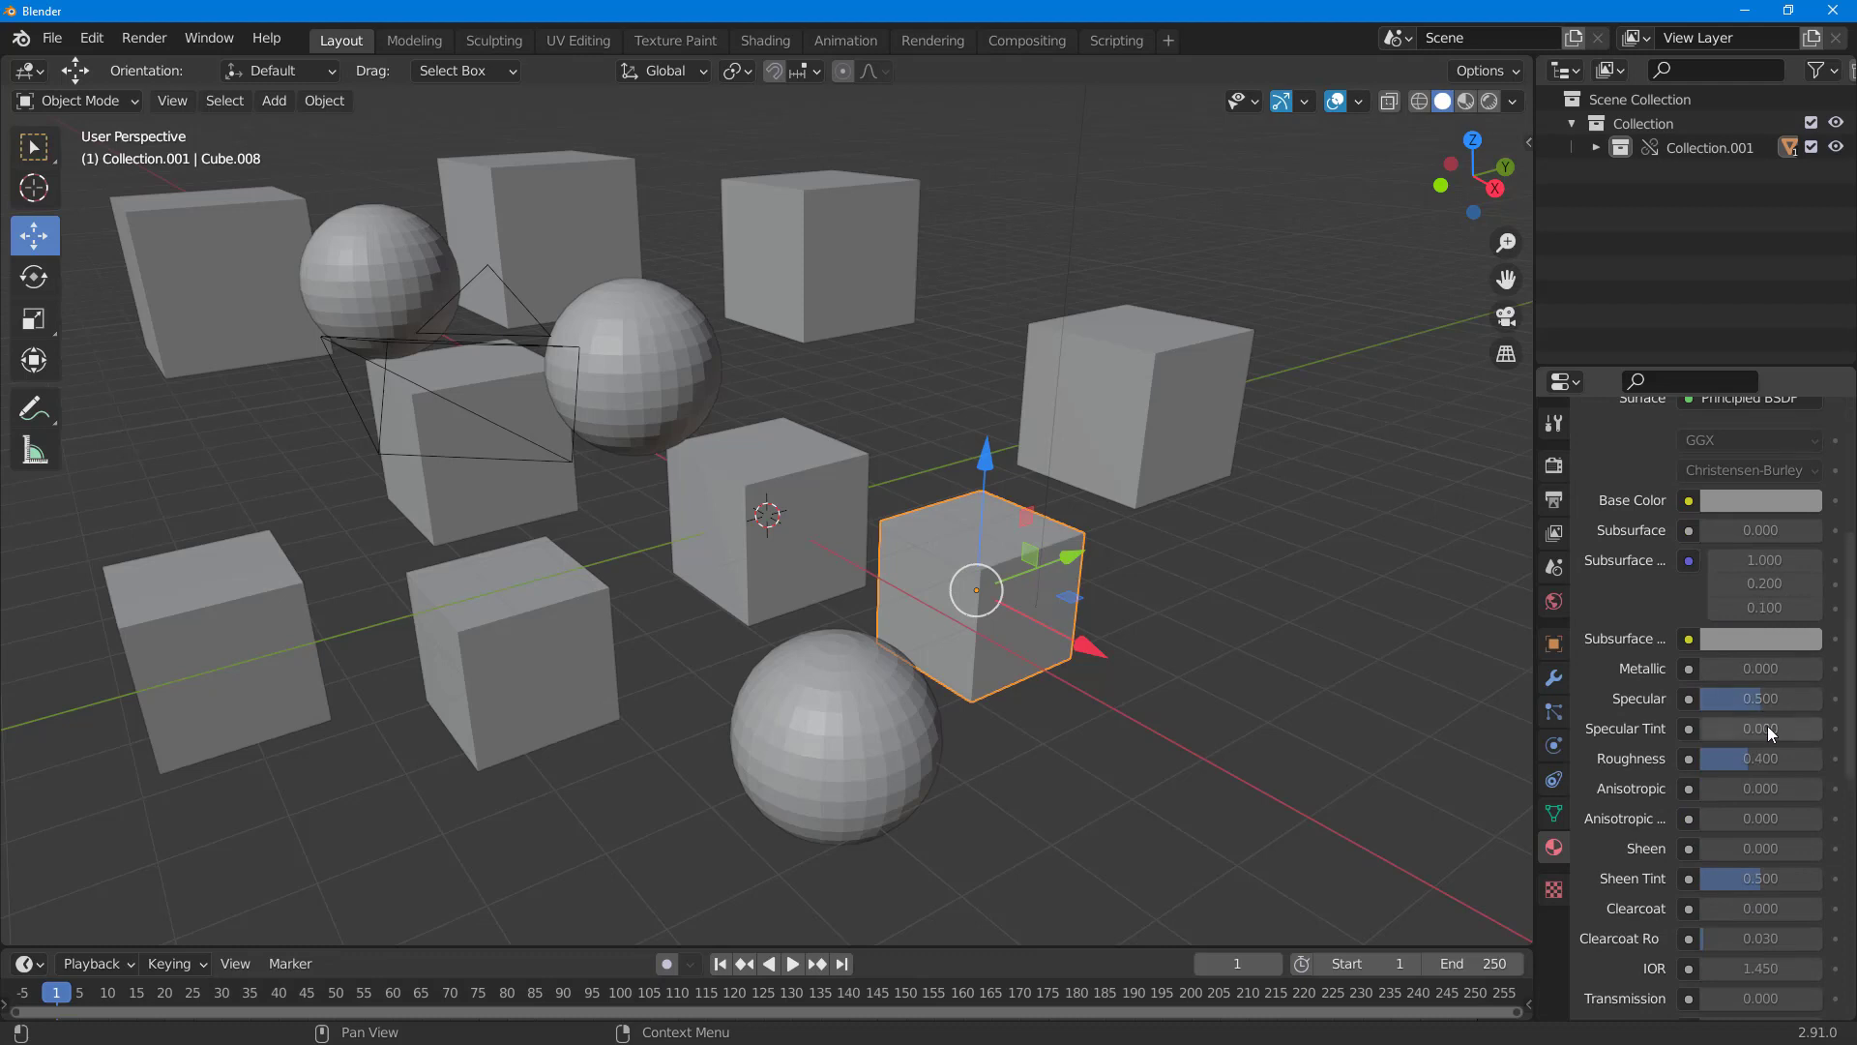
scroll(1758, 895, "down", 5)
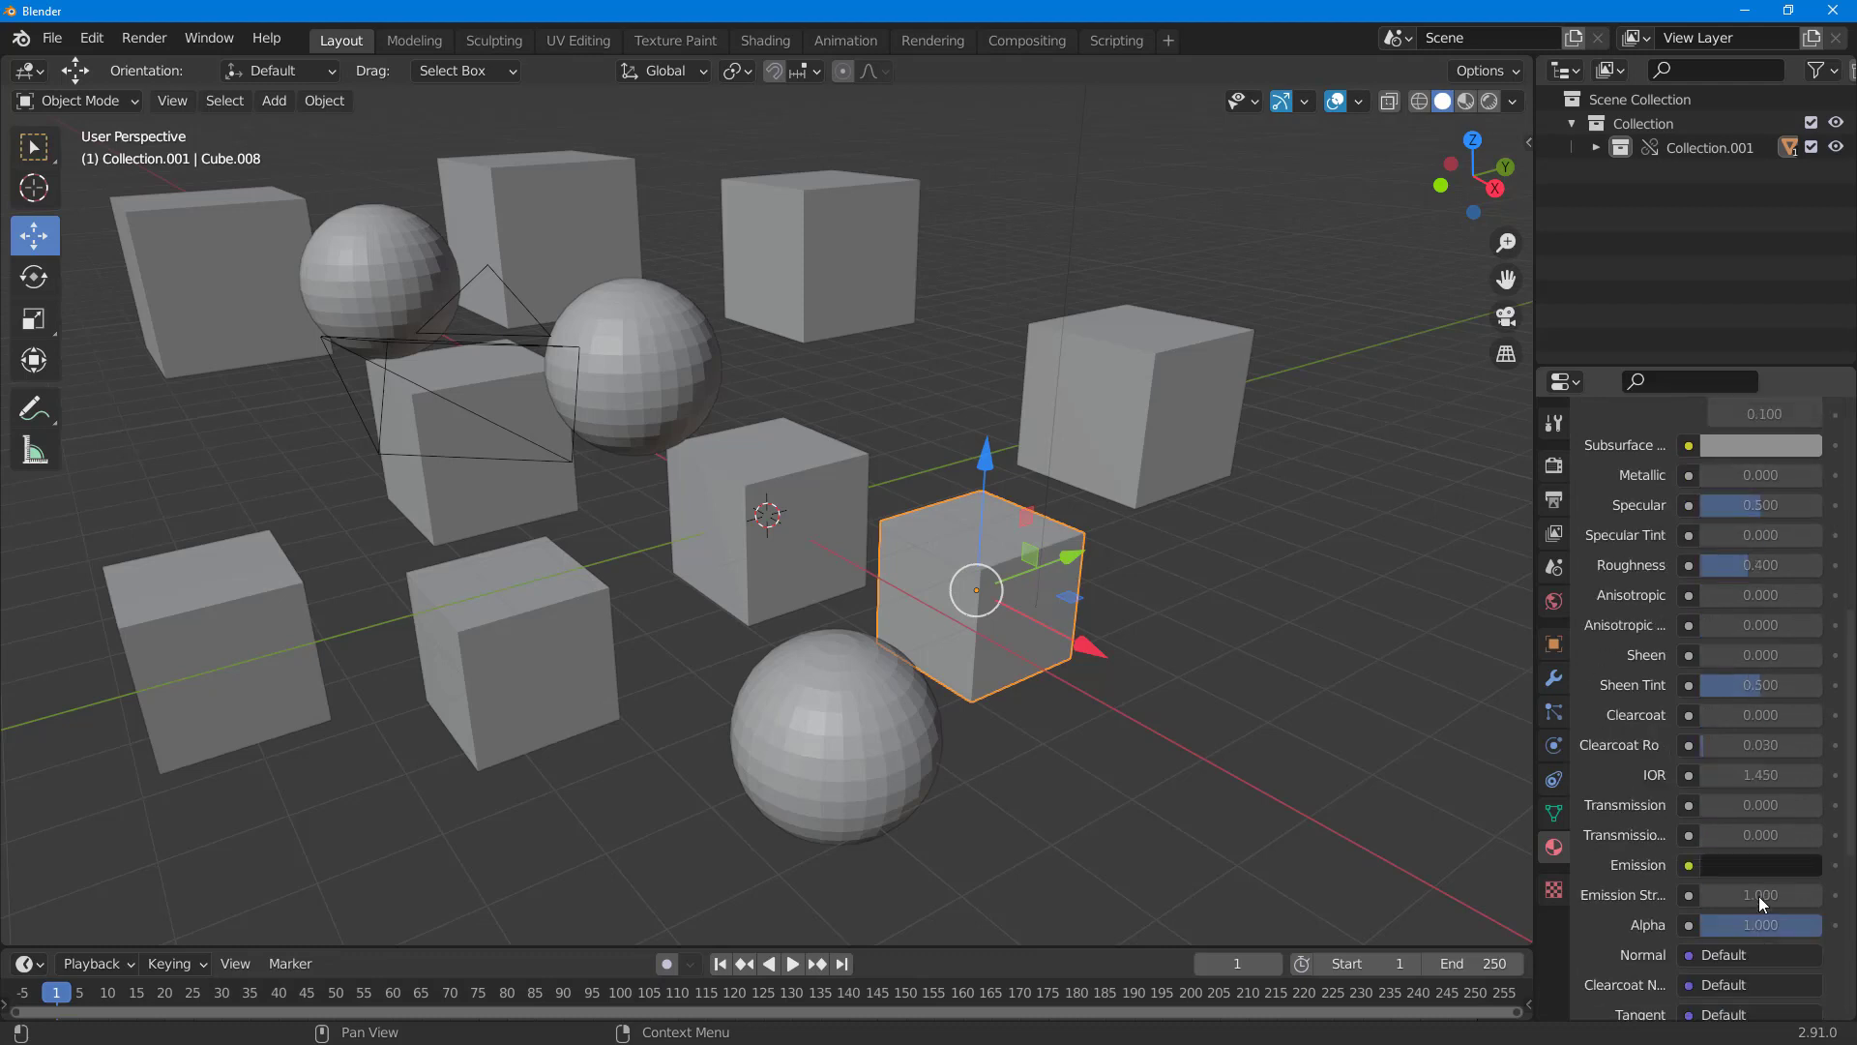
scroll(1761, 896, "up", 10)
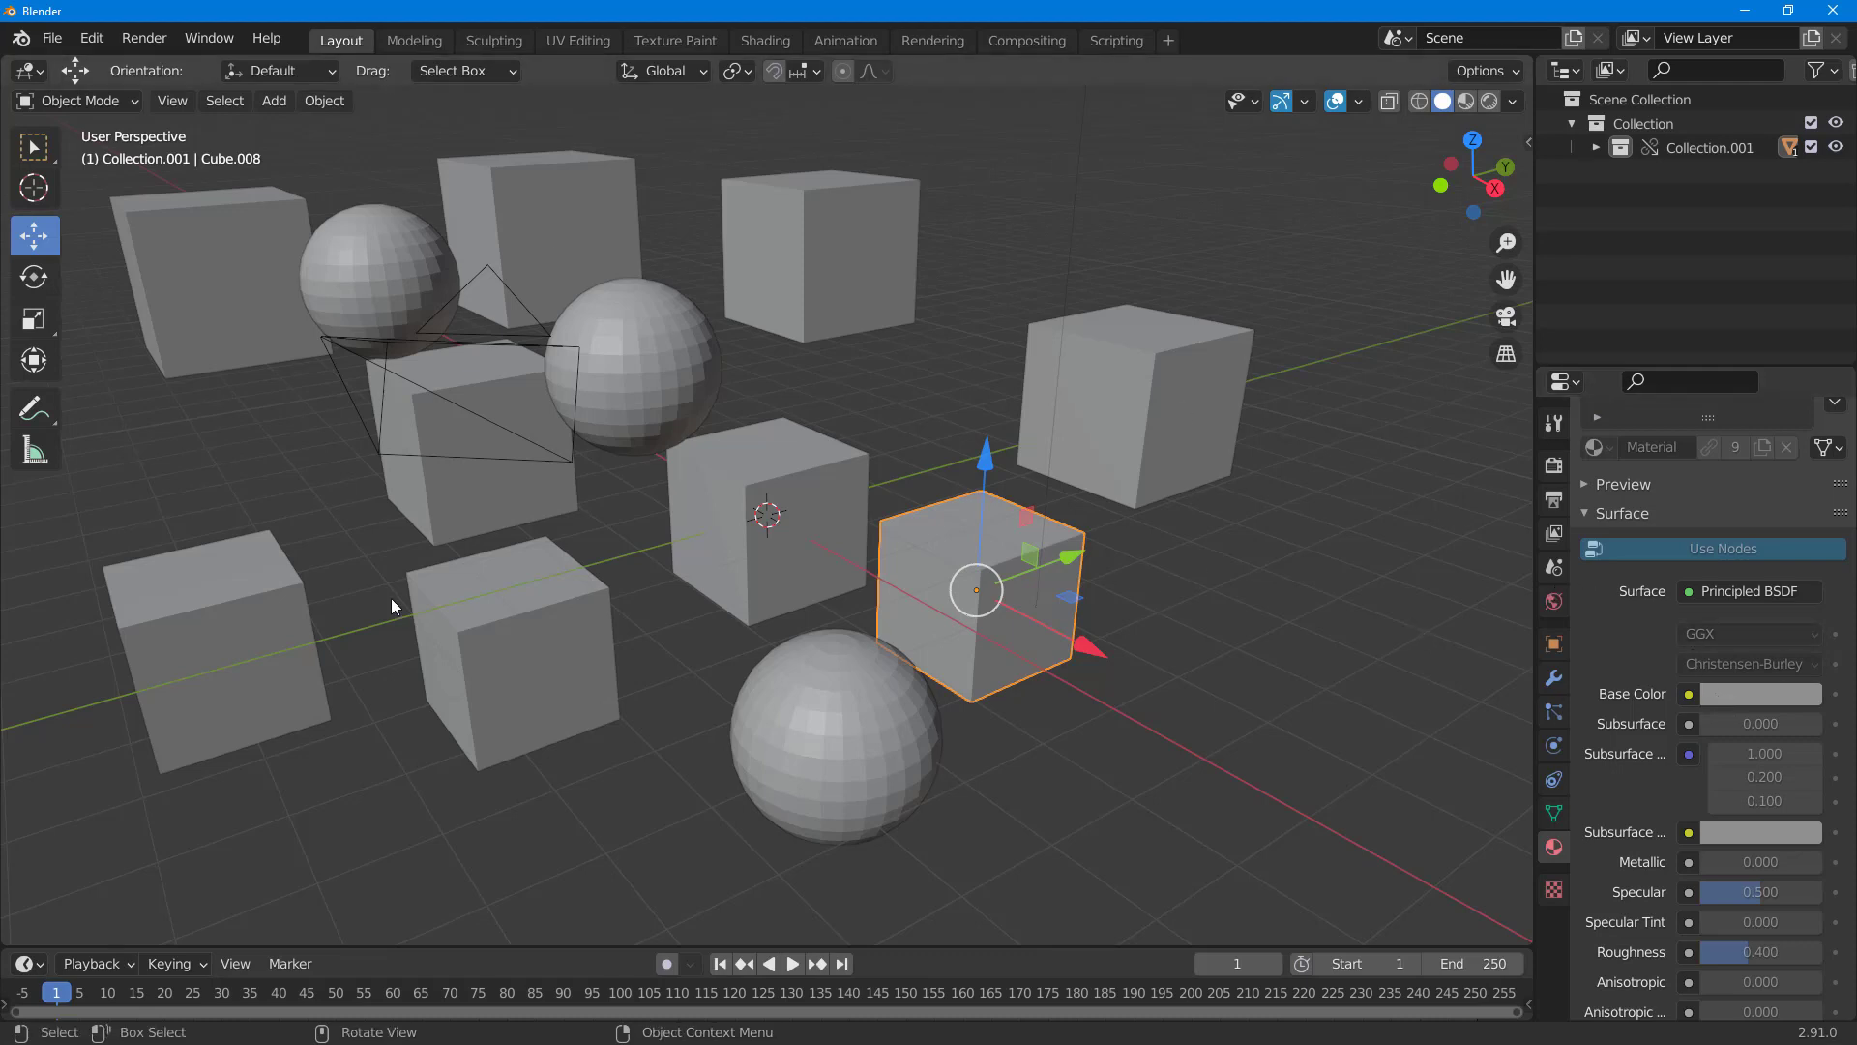
scroll(1772, 580, "down", 6)
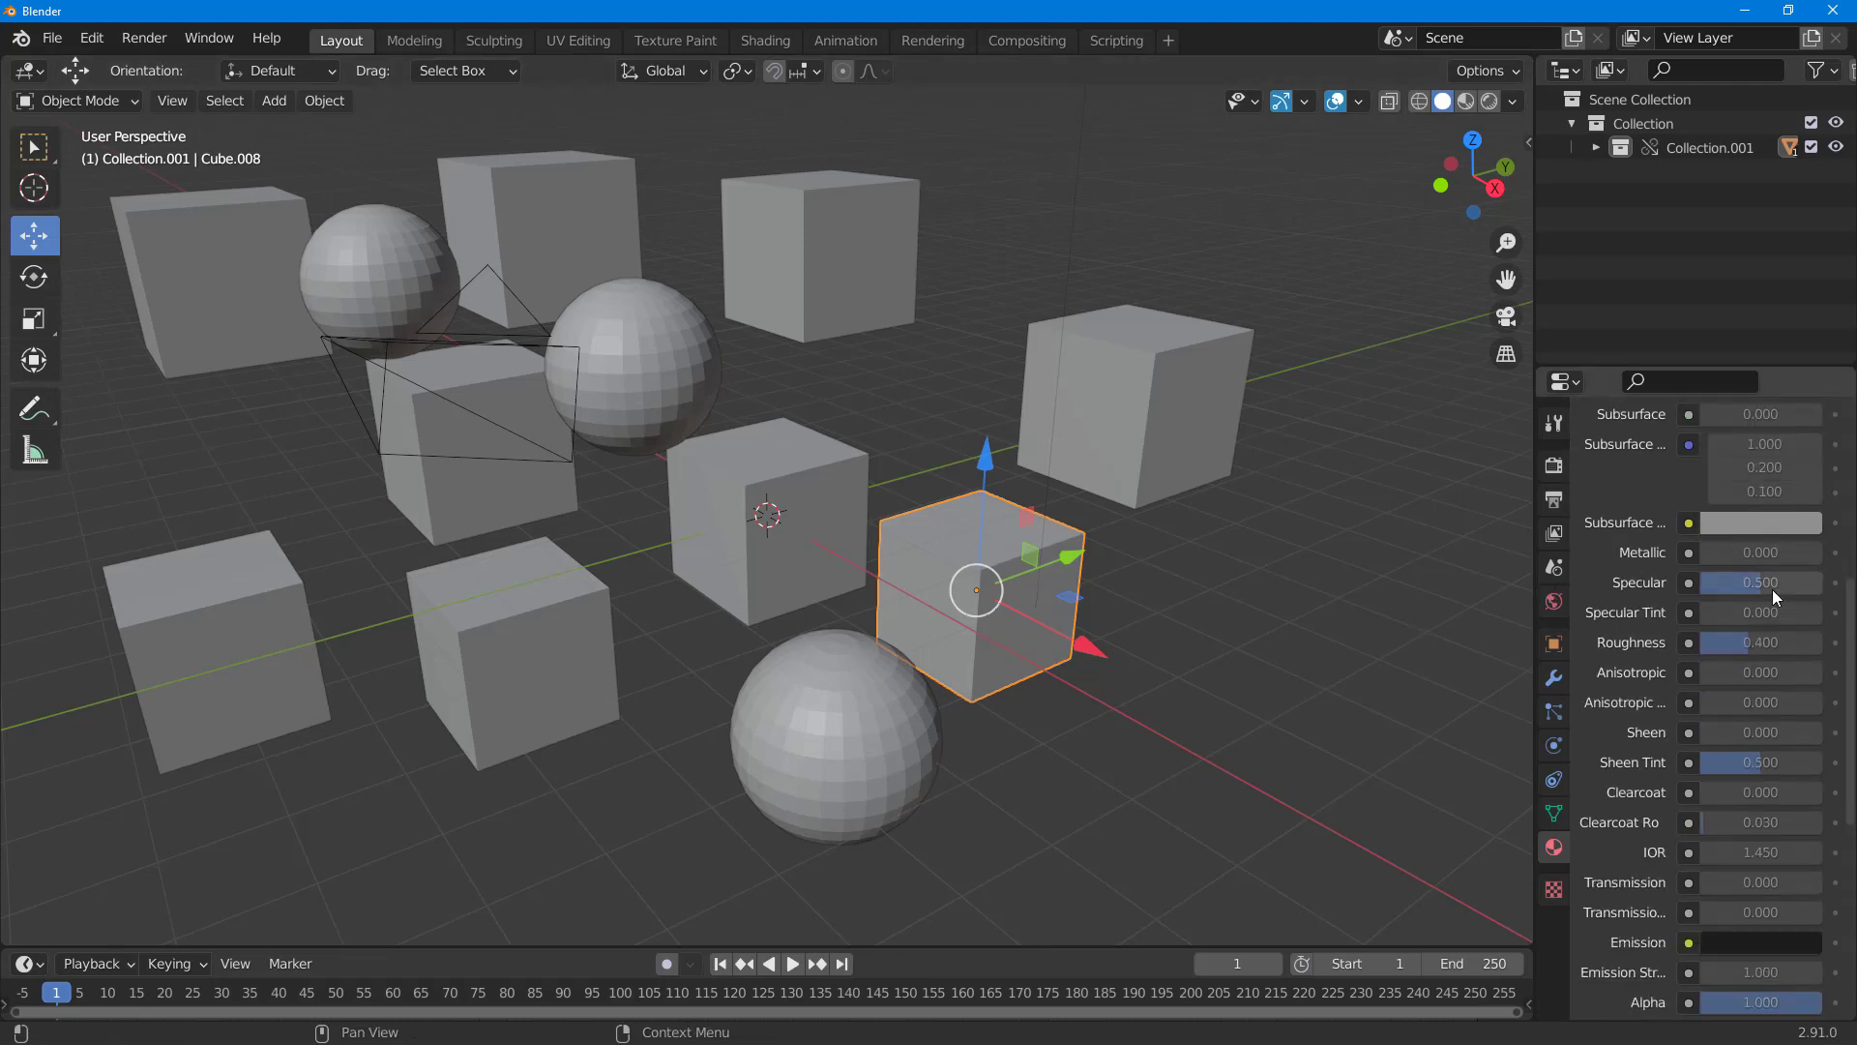